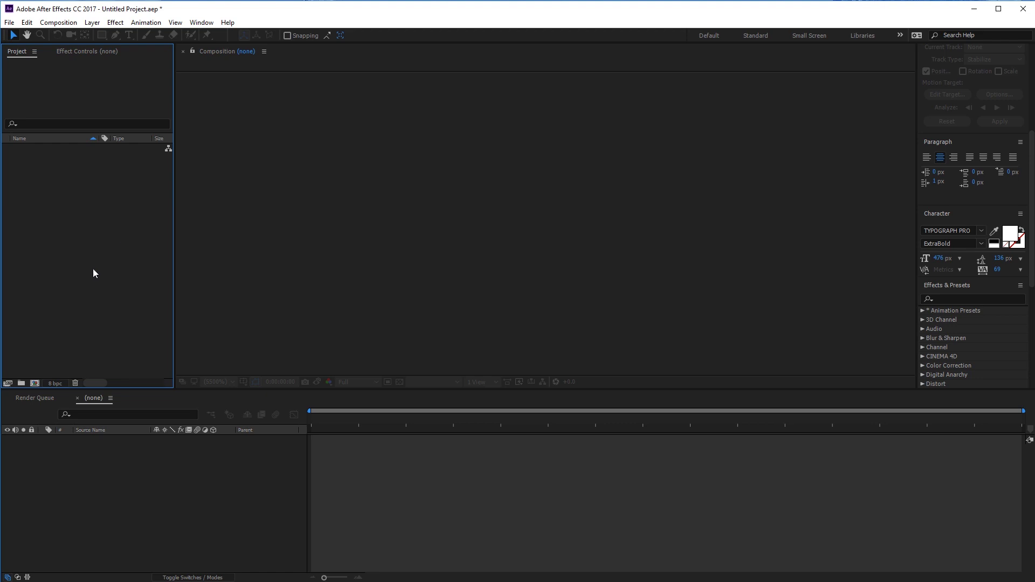
- Create Comp 1 with the HDTV 1080 25 preset: 1920x1080, 25 fps, 10 seconds
left_click(35, 383)
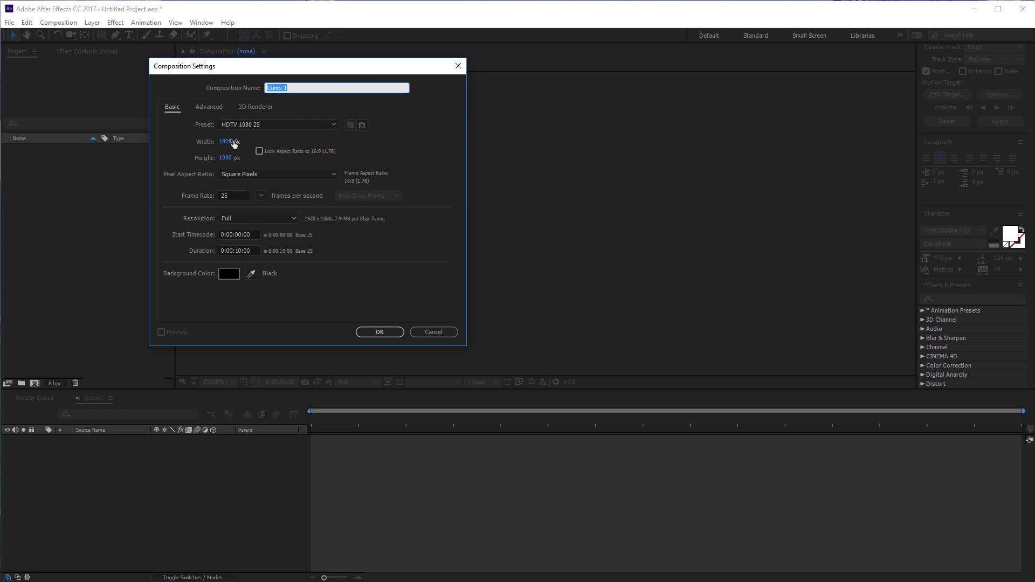
left_click_drag(255, 248, 236, 250)
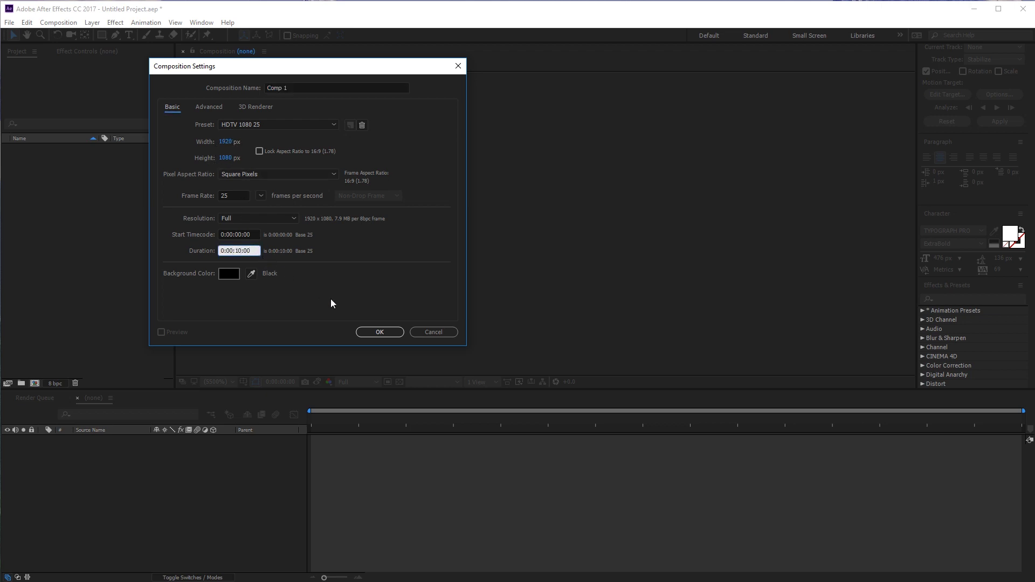
left_click(364, 331)
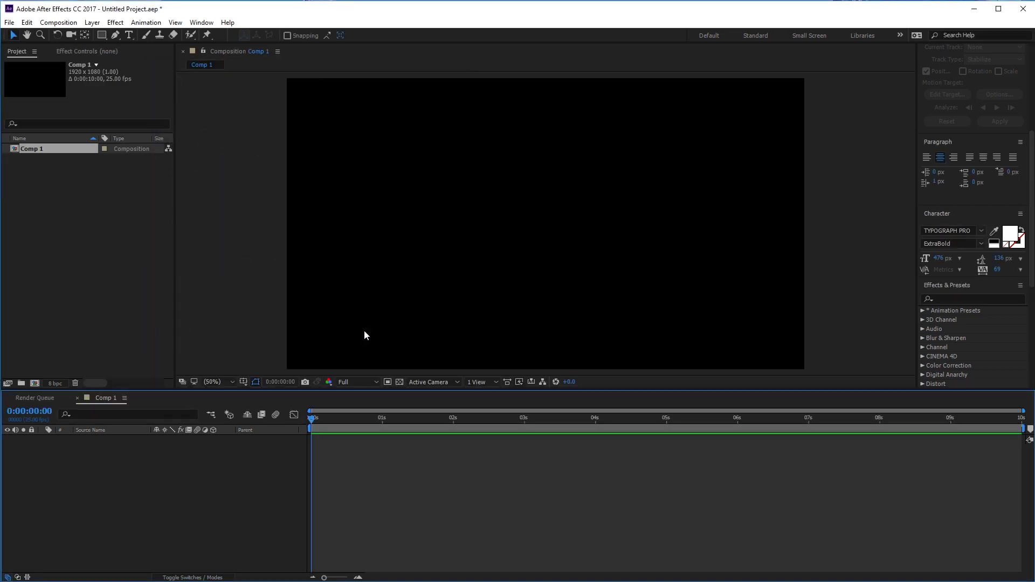
- Start a new solid layer and try a dark blue colour, then cancel it
right_click(185, 485)
mouse_move(221, 492)
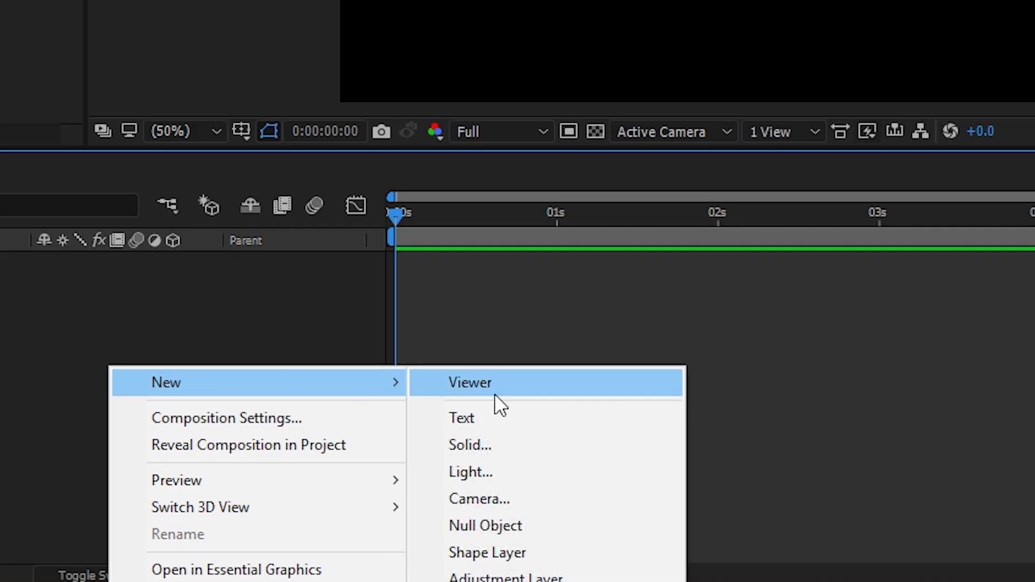
left_click(492, 439)
left_click(418, 291)
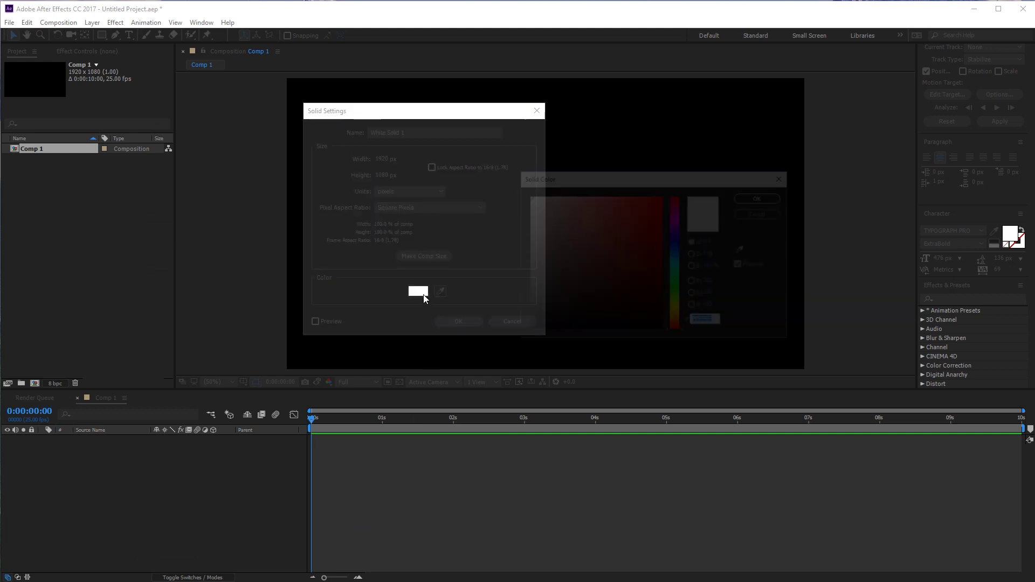
left_click(628, 209)
left_click_drag(676, 225, 676, 256)
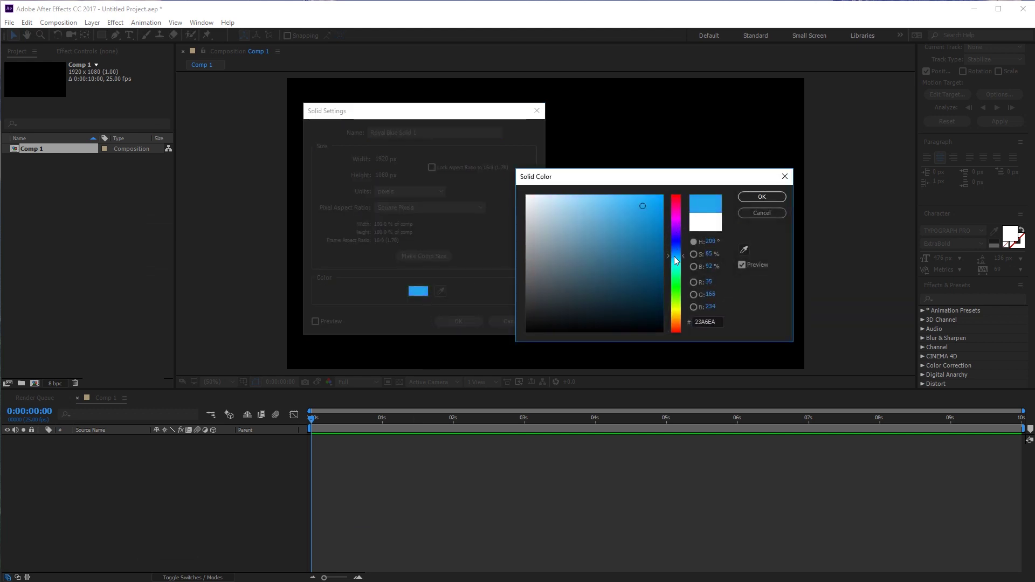
left_click_drag(628, 209, 658, 261)
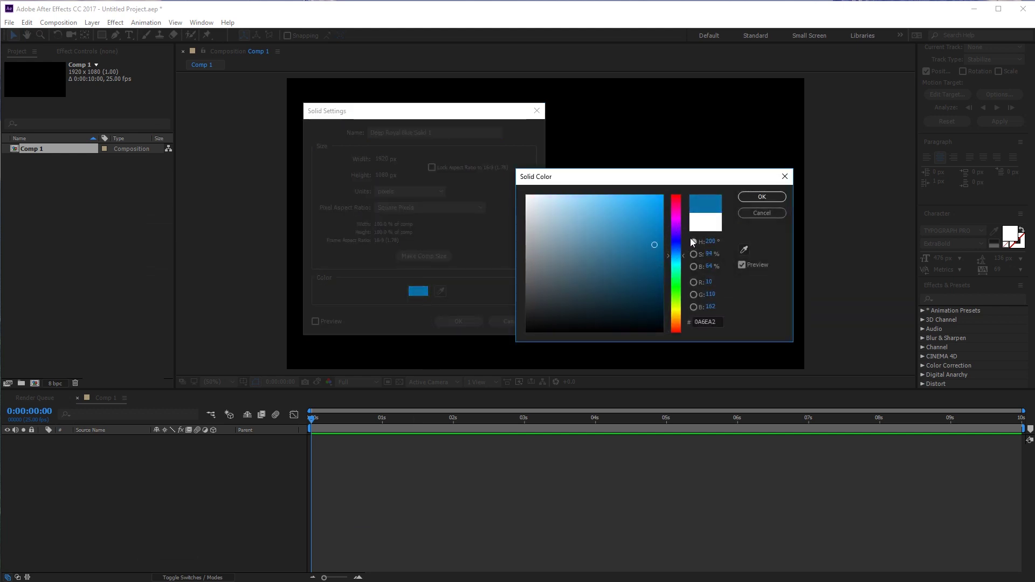
left_click(763, 212)
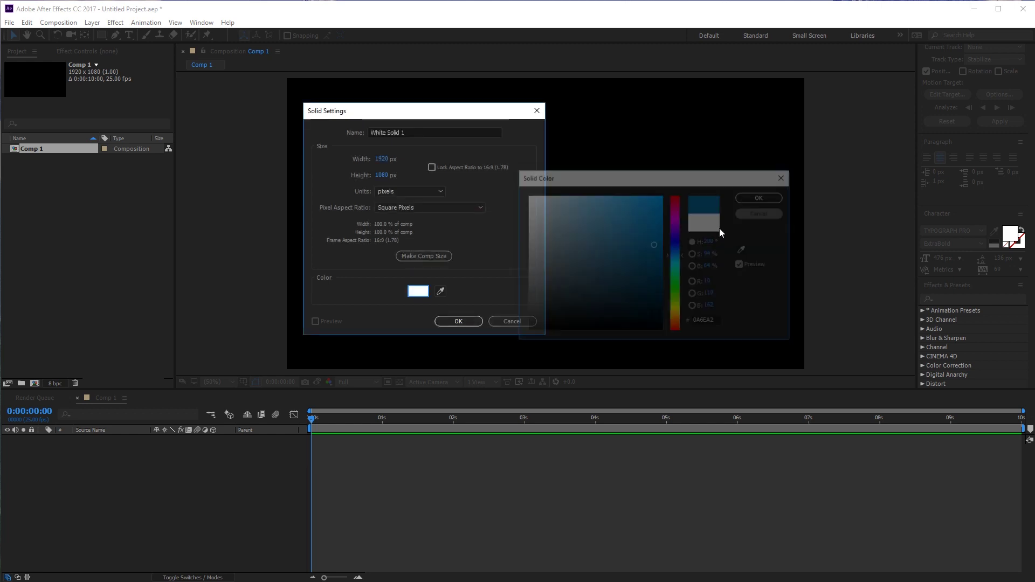
left_click(525, 319)
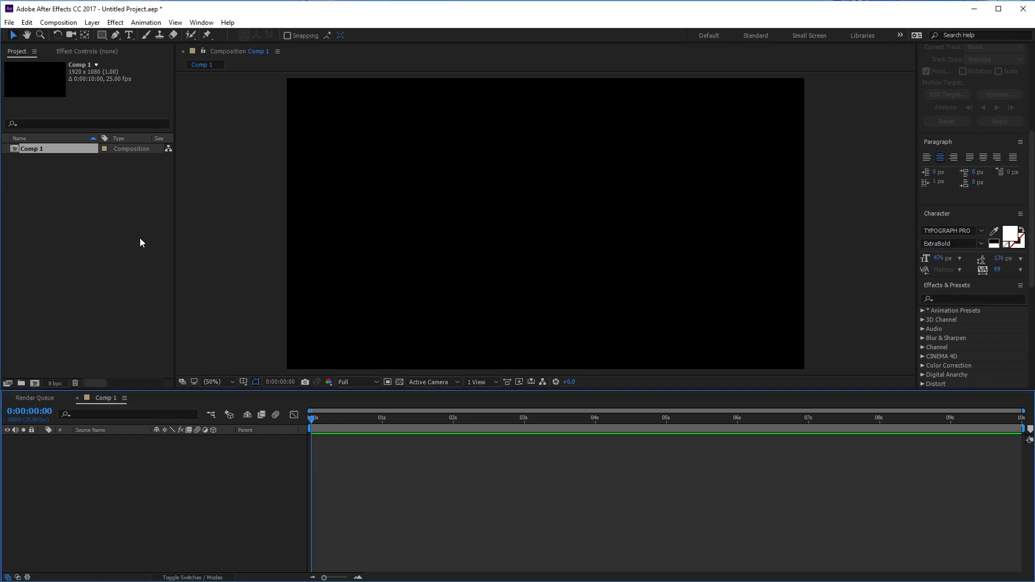
- Add a text layer reading 0 and move it near the composition centre
left_click(129, 36)
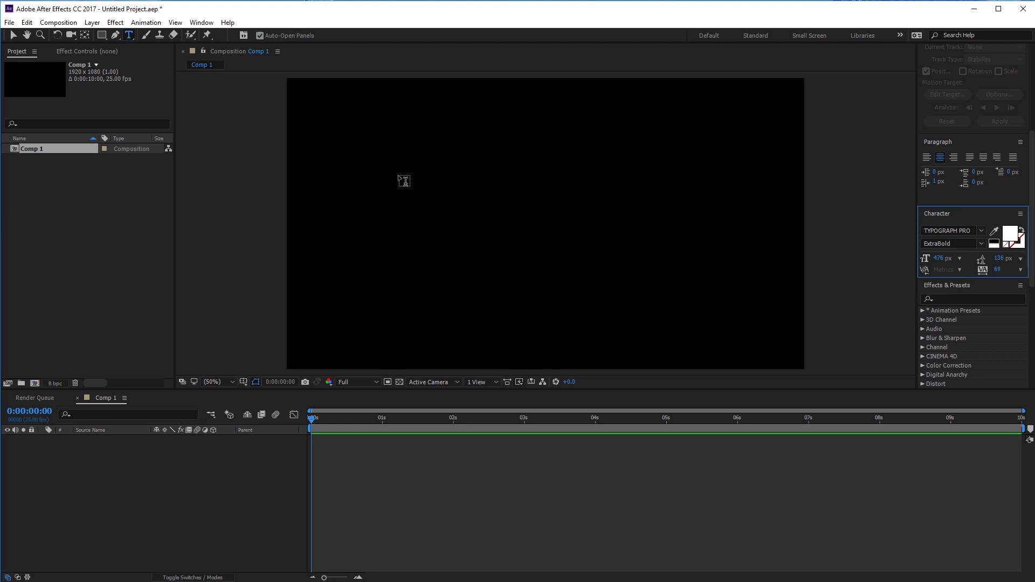
left_click(451, 198)
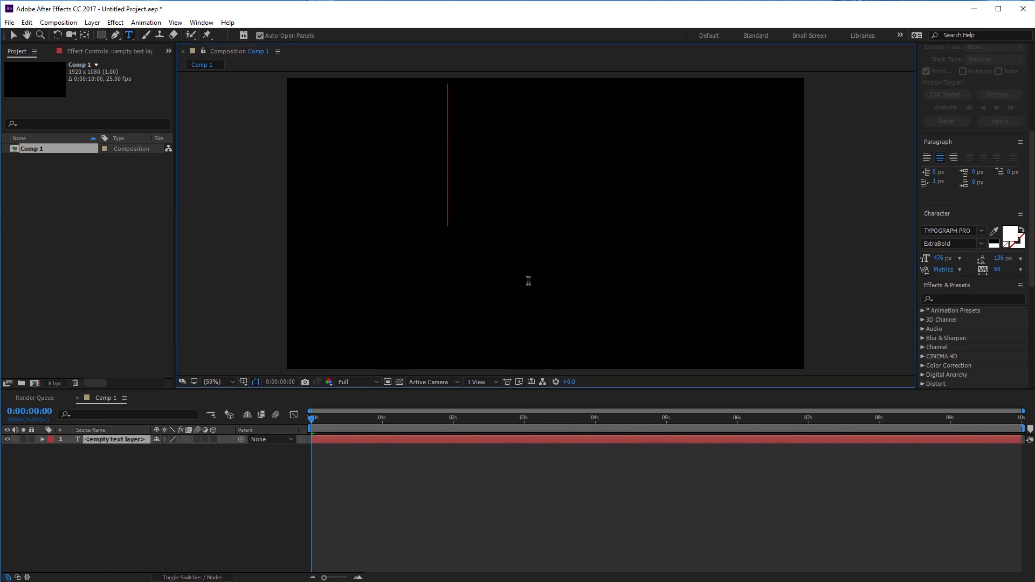
type("0")
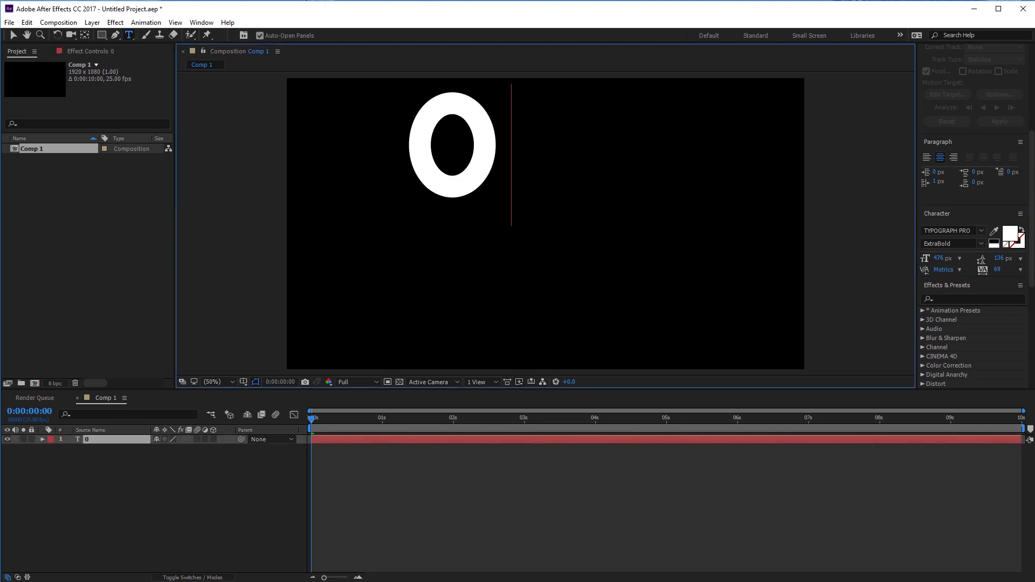
left_click(13, 35)
left_click_drag(467, 173, 574, 236)
- Set the 0 in TYPOGRAPH PRO with the ExtraBold style
left_click(974, 230)
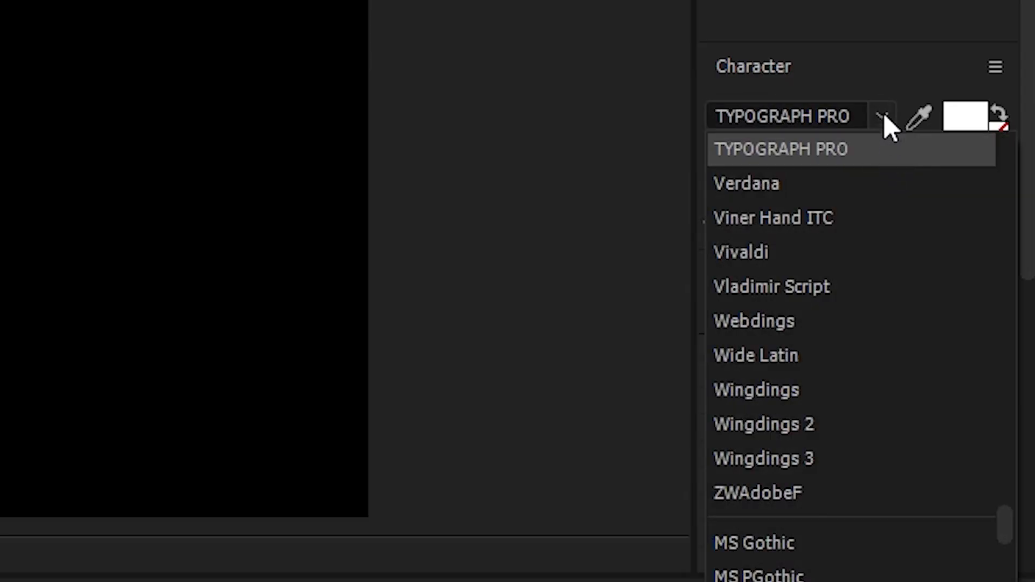
left_click(876, 148)
left_click(883, 155)
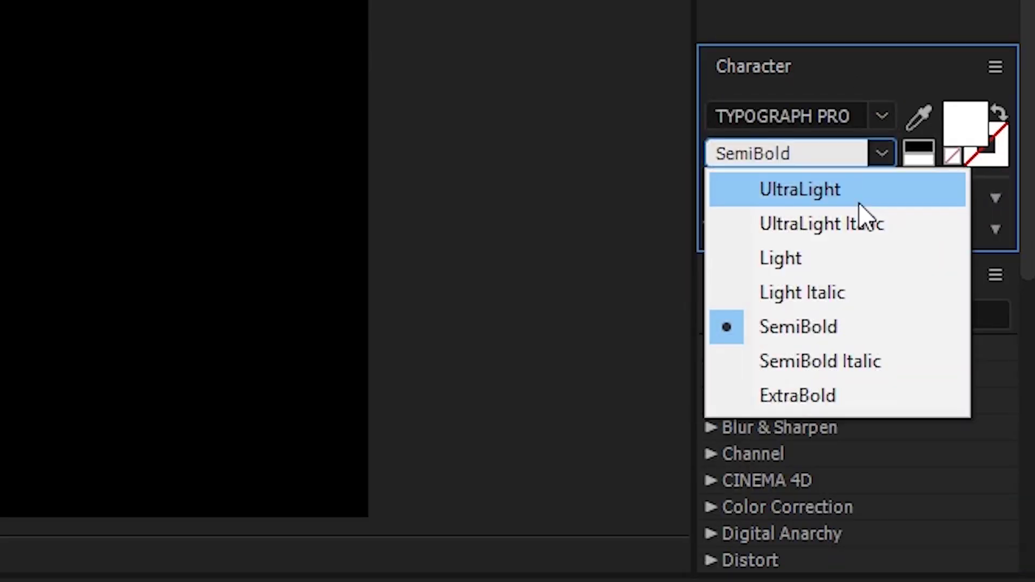
left_click(814, 389)
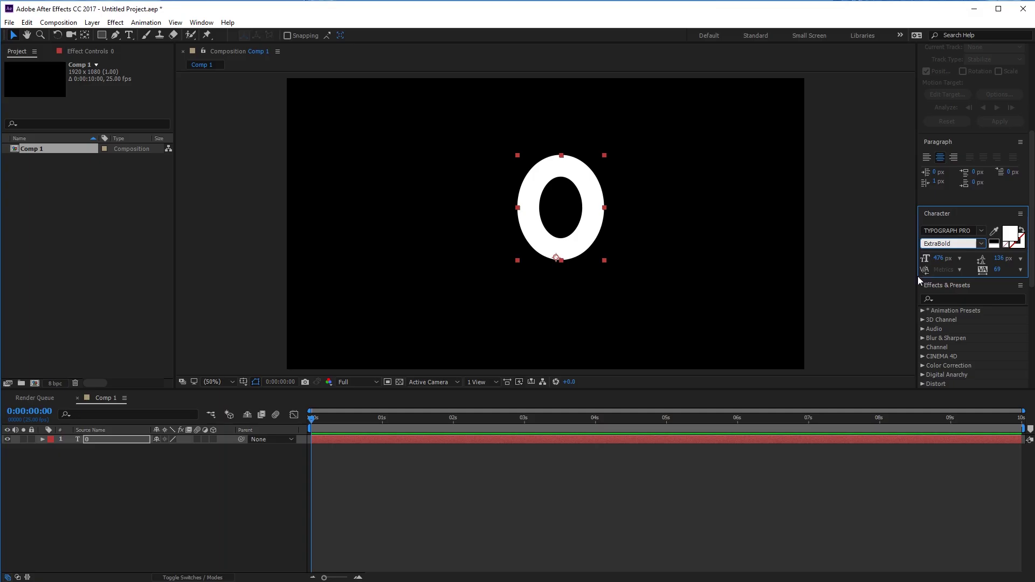
- Centre the 0 horizontally and vertically in the comp with the Align panel
scroll(920, 283, "down", 6)
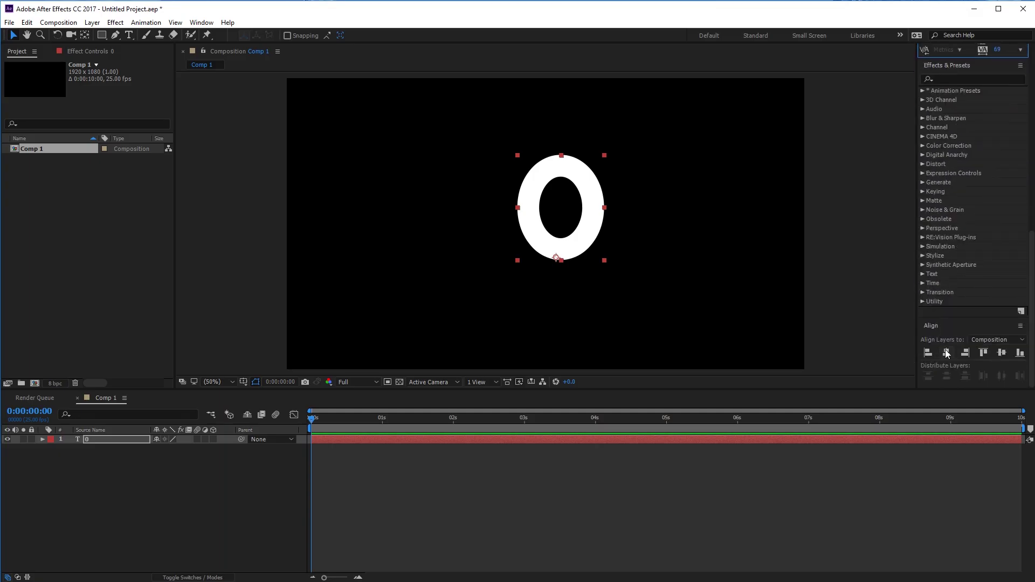
left_click(948, 352)
left_click(1002, 352)
left_click(839, 270)
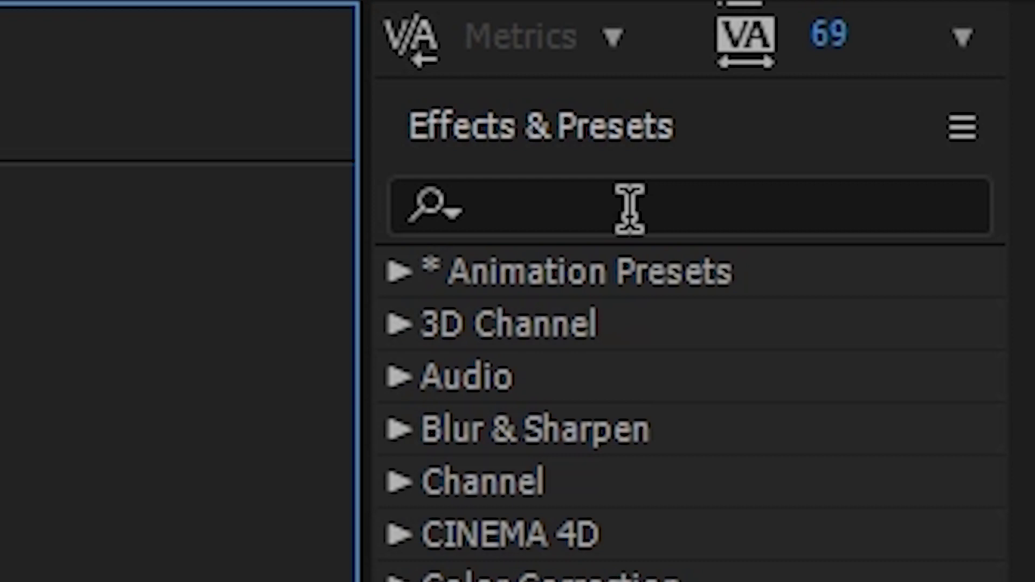
- Apply Slider Control found by searching 'slider' to the 0 layer, test the value, then undo to 0.00
left_click(630, 209)
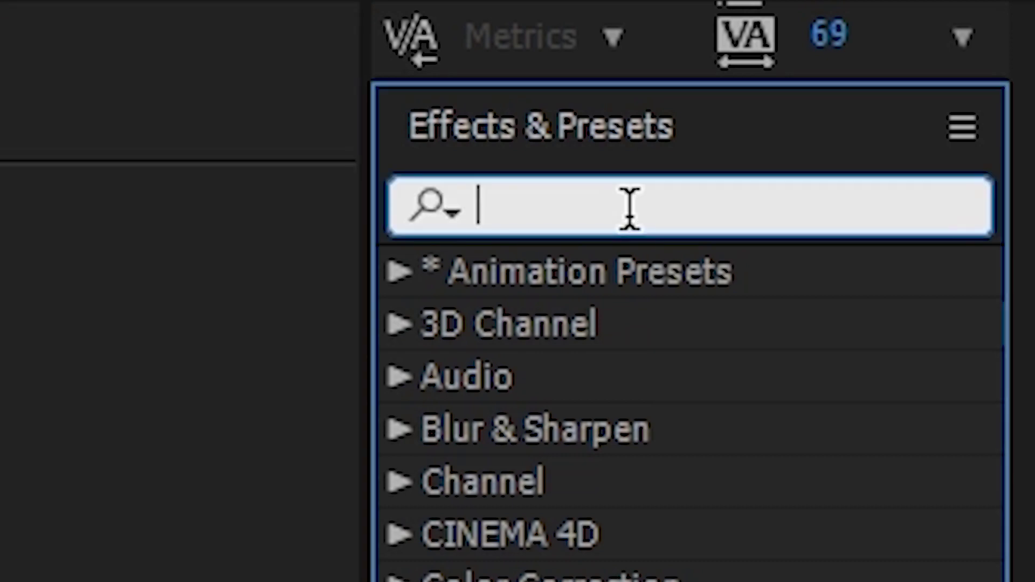
type("slider")
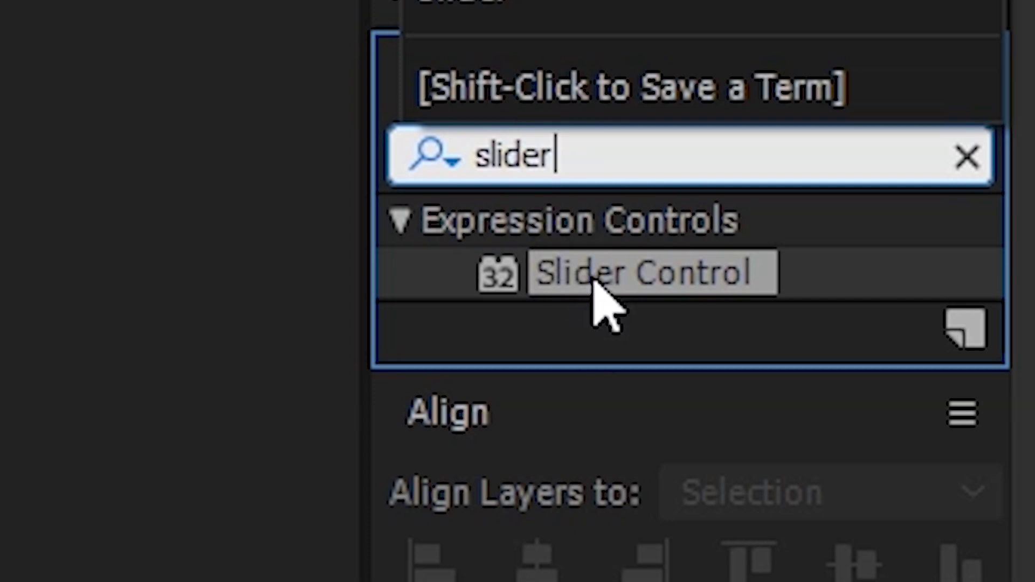
left_click_drag(599, 291, 329, 347)
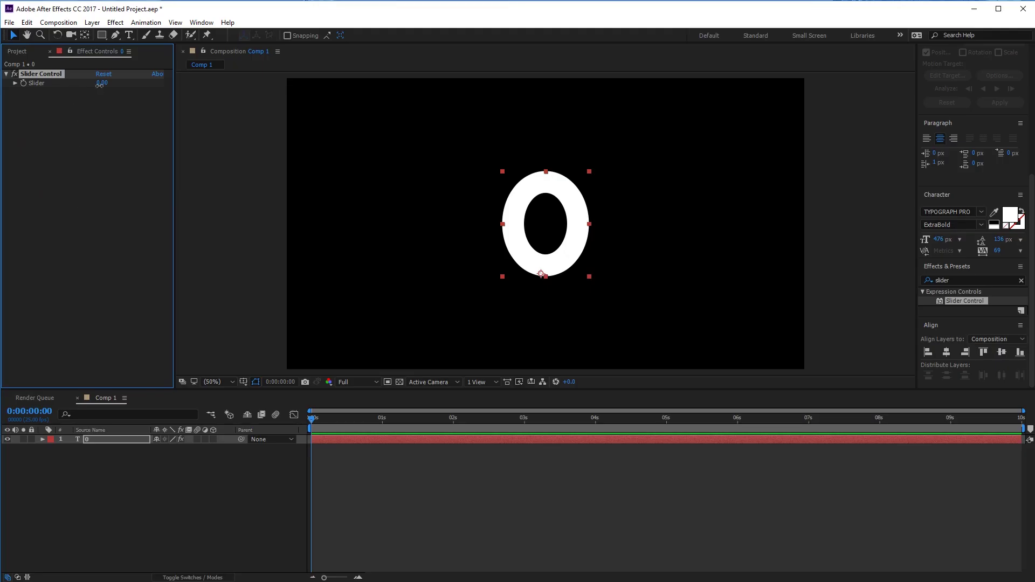
left_click_drag(100, 85, 215, 97)
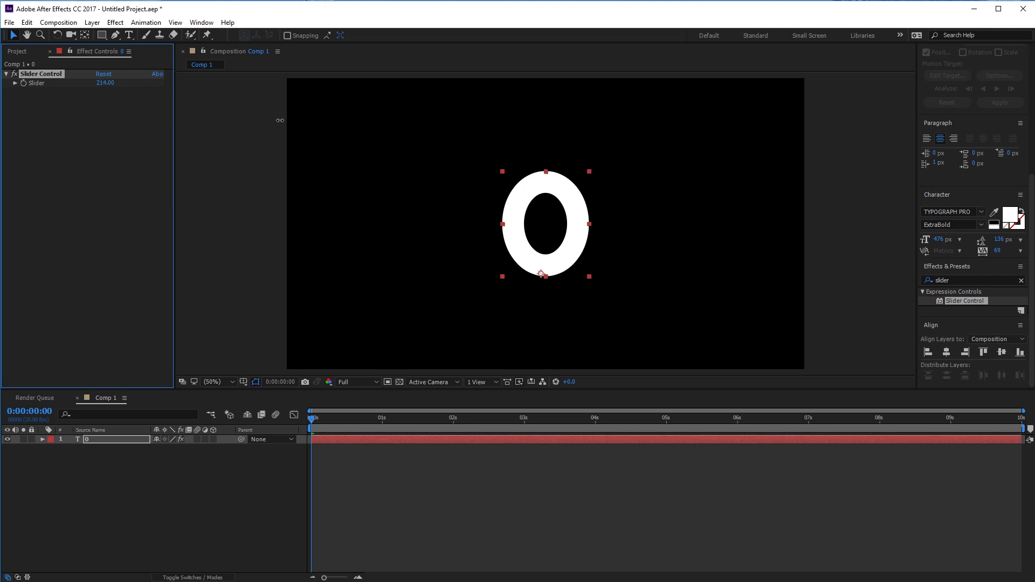
left_click_drag(280, 120, 503, 180)
key("ctrl+z")
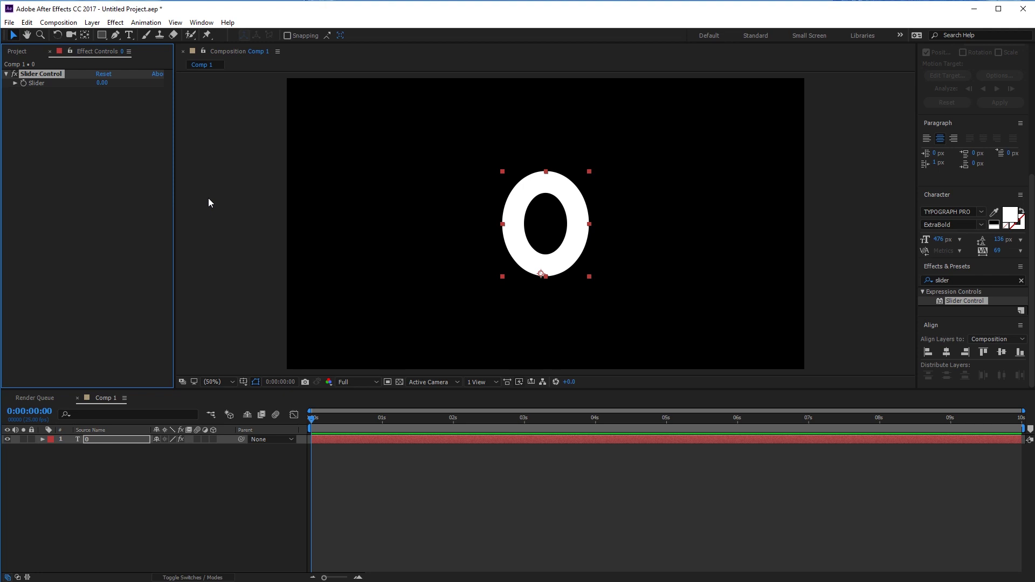
- Enable an expression on the 0 layer's Source Text property
left_click(42, 440)
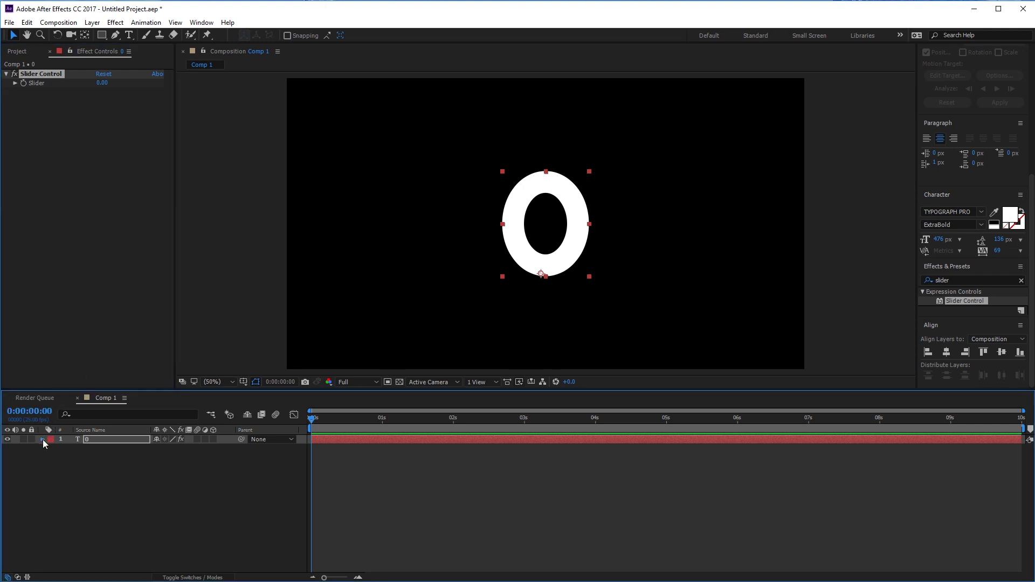
left_click(51, 448)
left_click(70, 458, "alt")
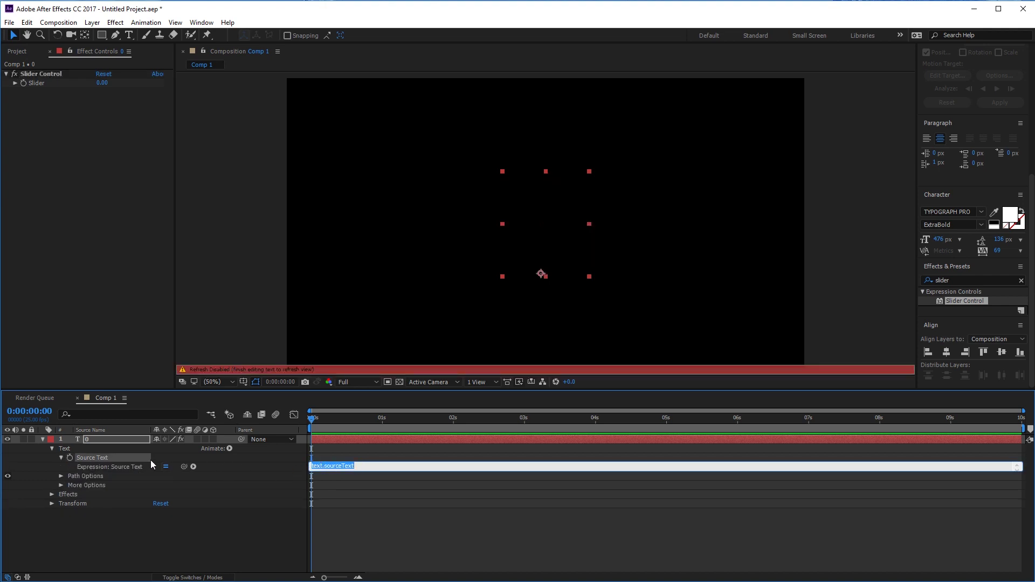
- Pick-whip Source Text to the Slider and wrap it as Math.round(effect("Slider Control")("Slider"))
left_click(51, 495)
left_click(61, 504)
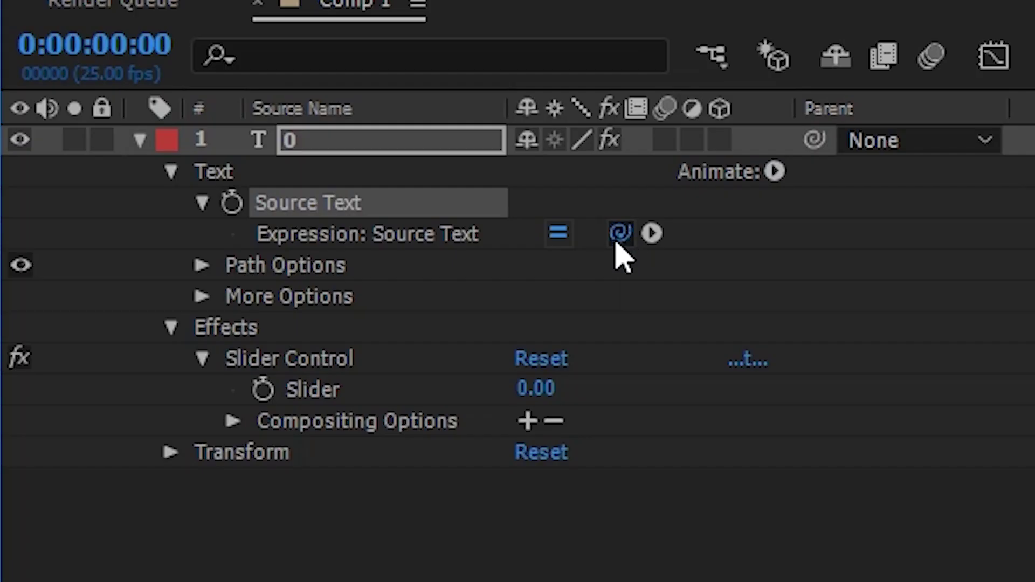
left_click_drag(185, 468, 103, 516)
left_click_drag(346, 393, 347, 397)
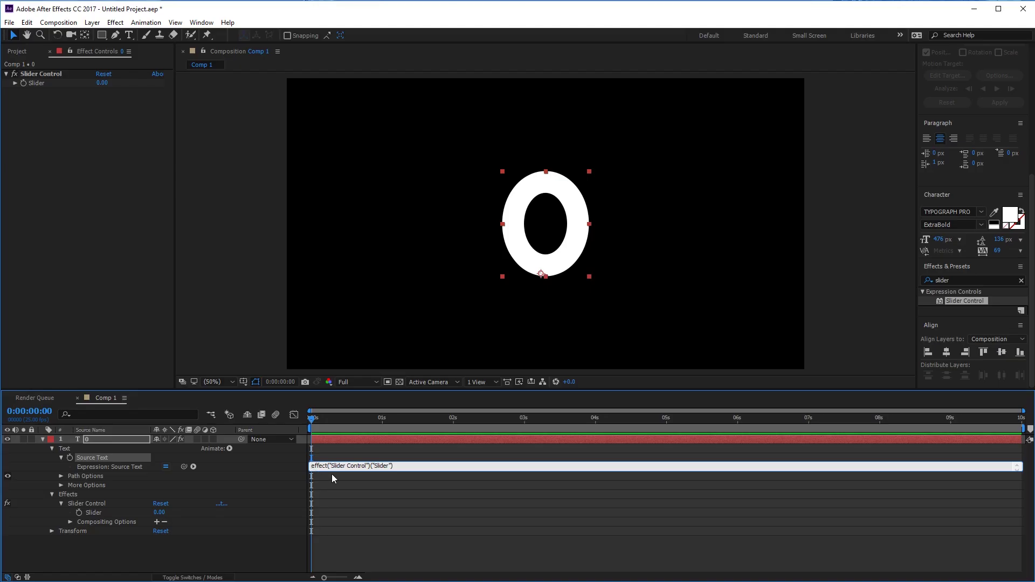
type("Math.ro")
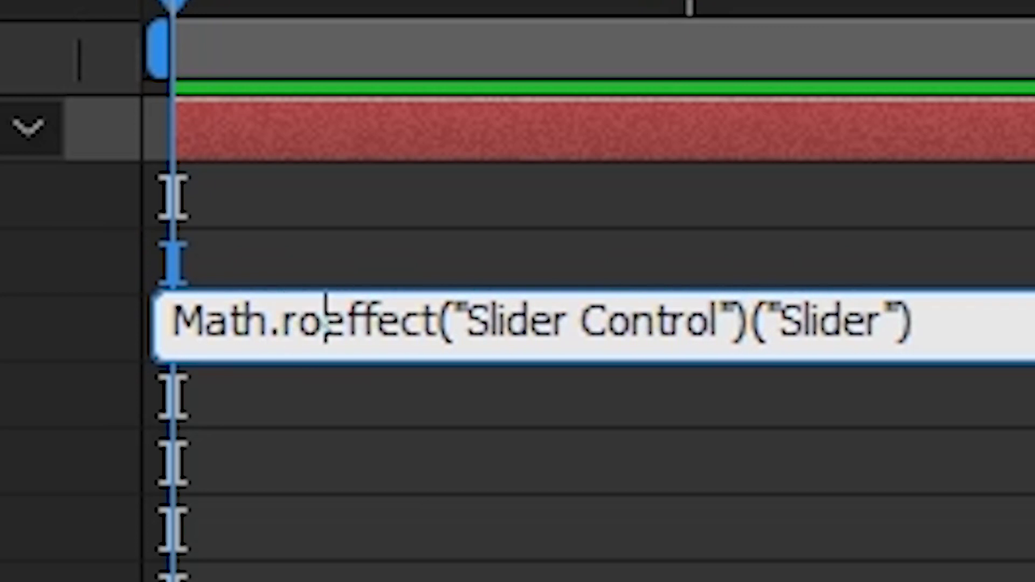
type("und(")
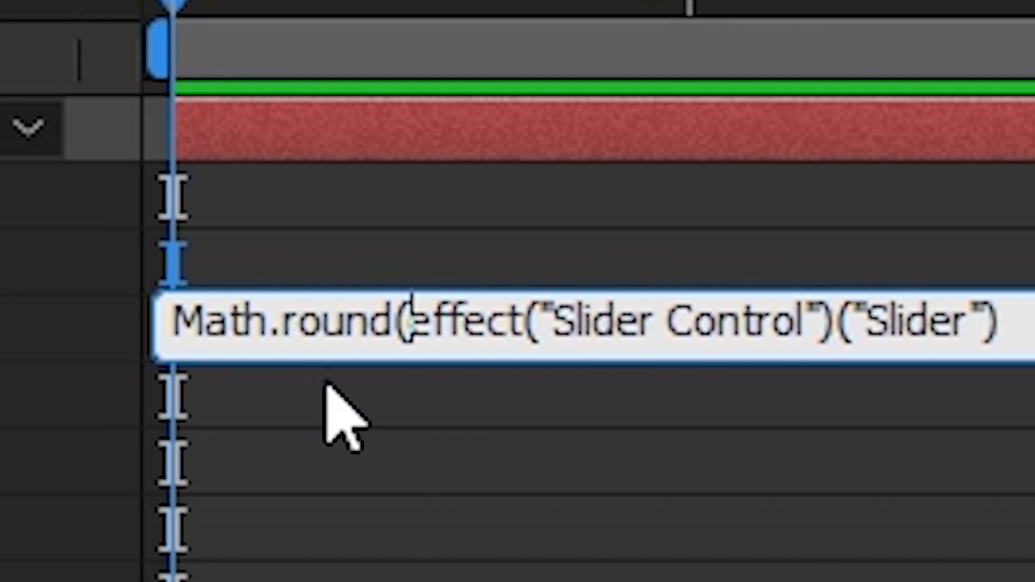
type(")")
left_click(551, 486)
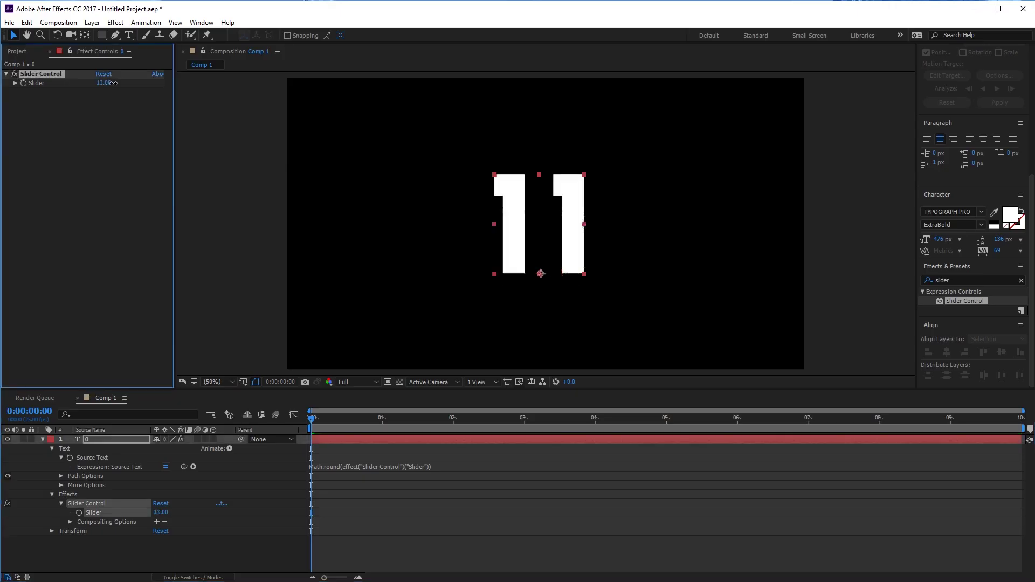
- Test the counter by scrubbing the Slider, then undo it back to 0
left_click_drag(112, 82, 49, 149)
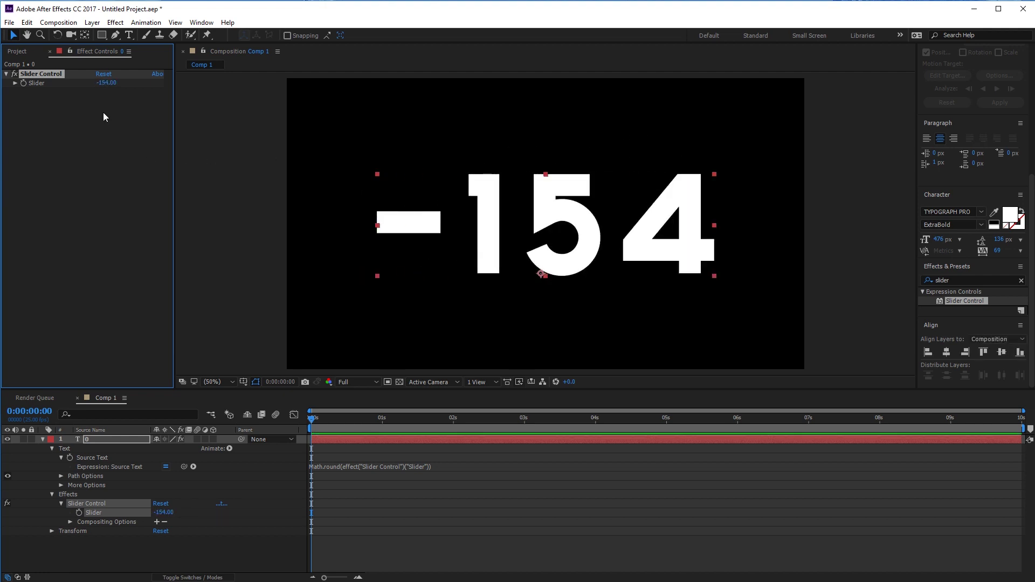
key("ctrl+z")
left_click(52, 458)
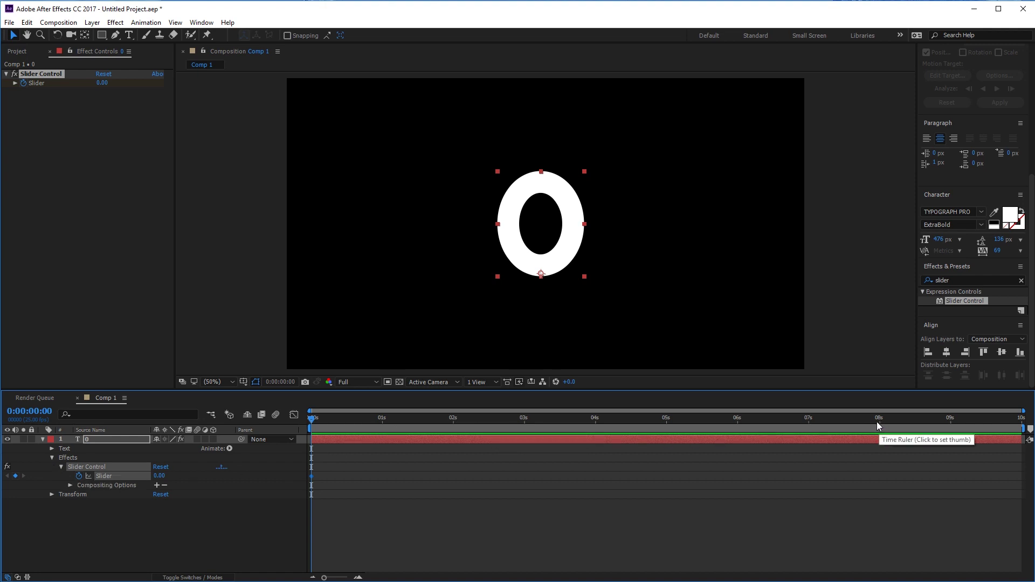
- Keyframe the Slider to 365 at 0:00:07:00 and return to 0:00:00:00
left_click(809, 422)
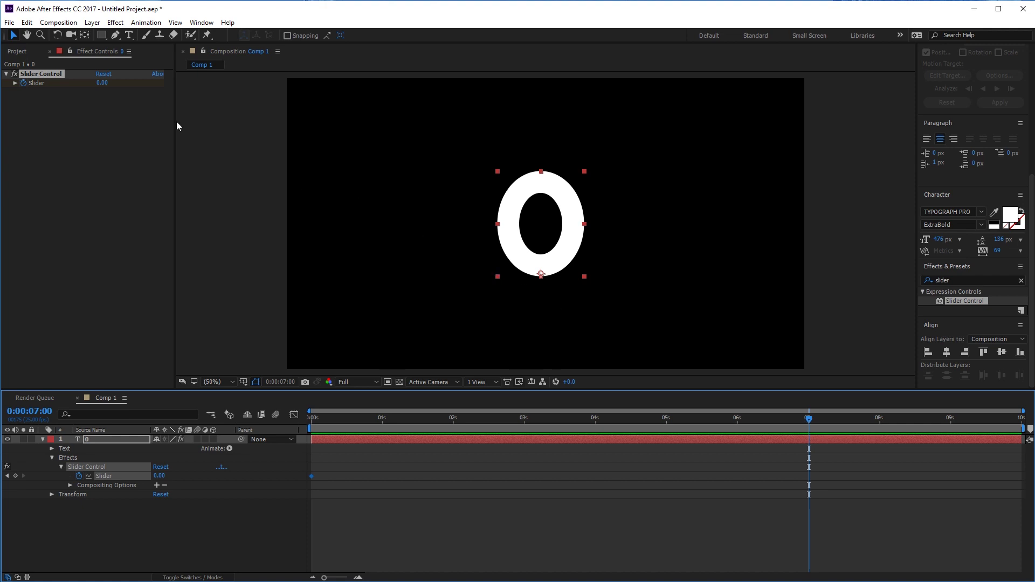
left_click(102, 84)
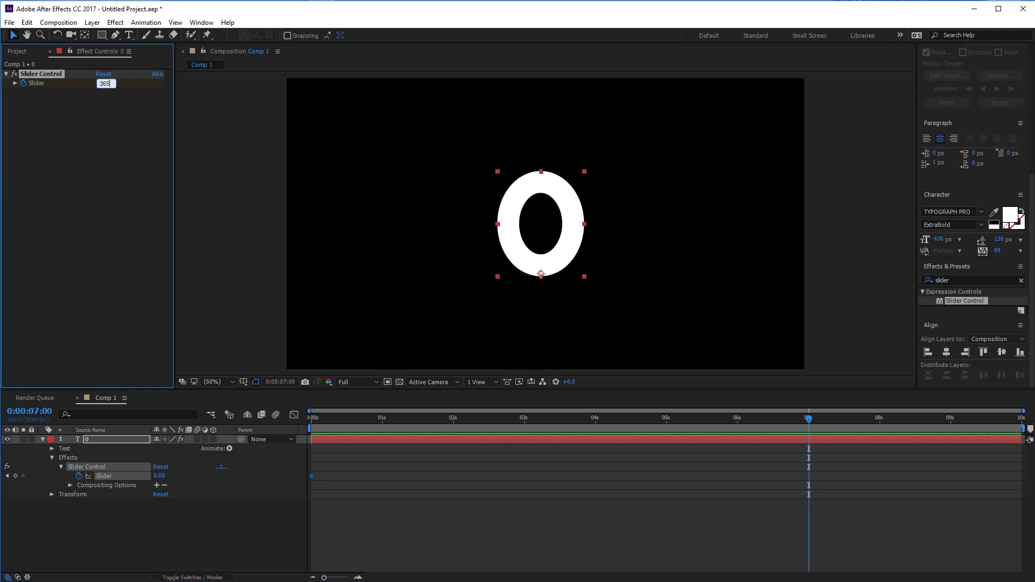
key("Return")
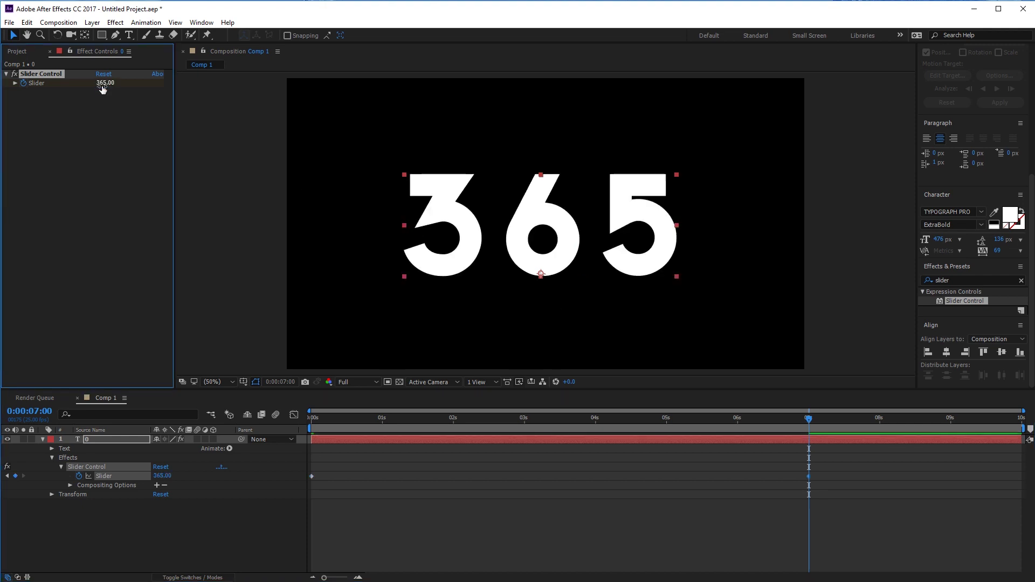
left_click(308, 419)
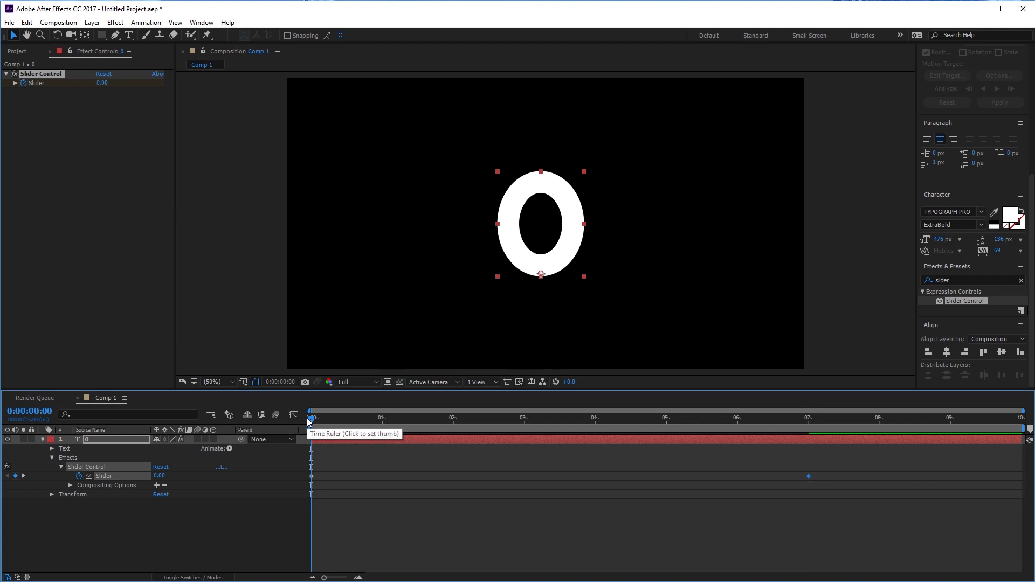
- Preview the count and drag the 365 keyframe from 7 s to about 2 s
key("space")
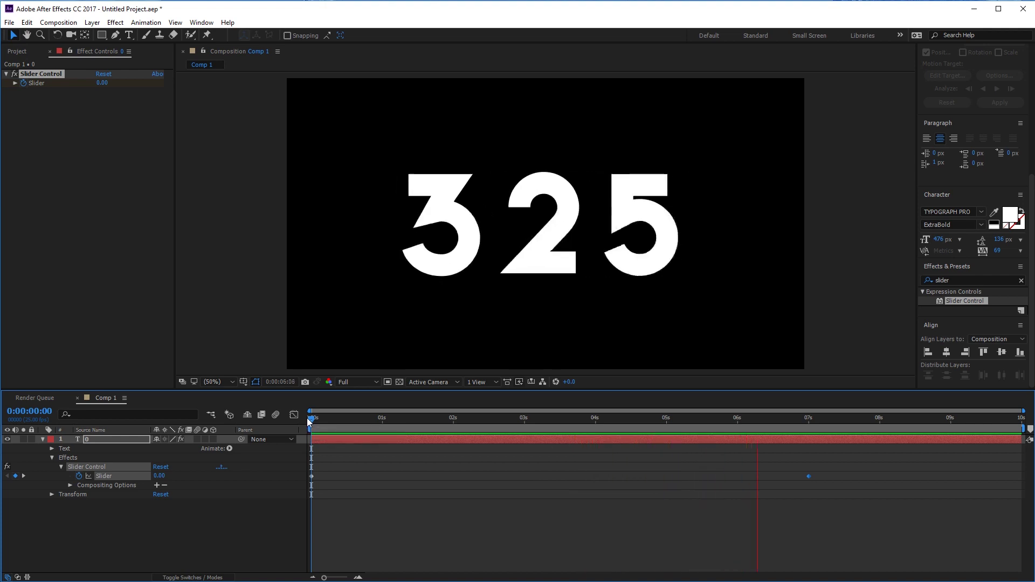
left_click(469, 418)
left_click_drag(809, 478, 484, 472)
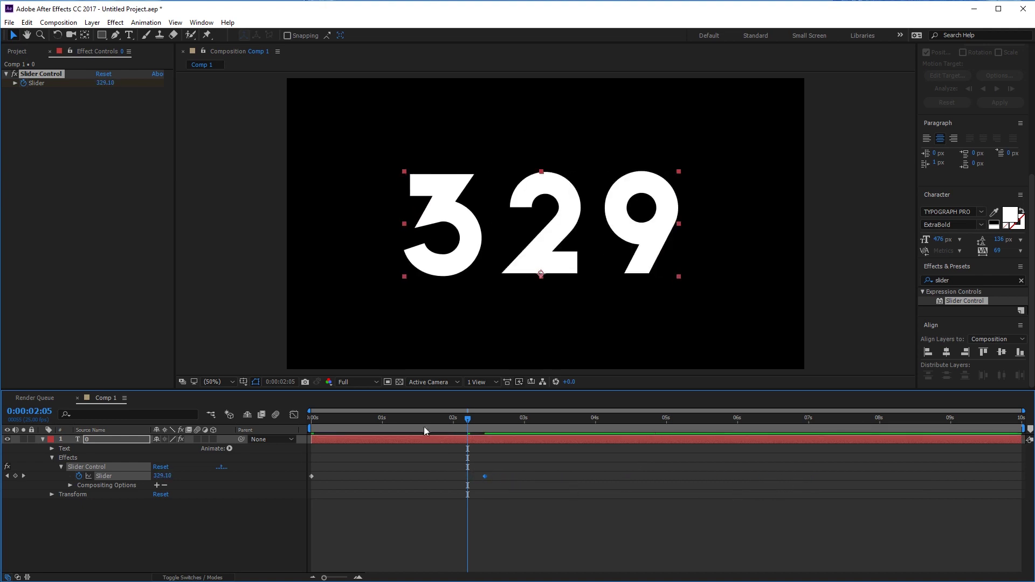
left_click_drag(388, 418, 267, 419)
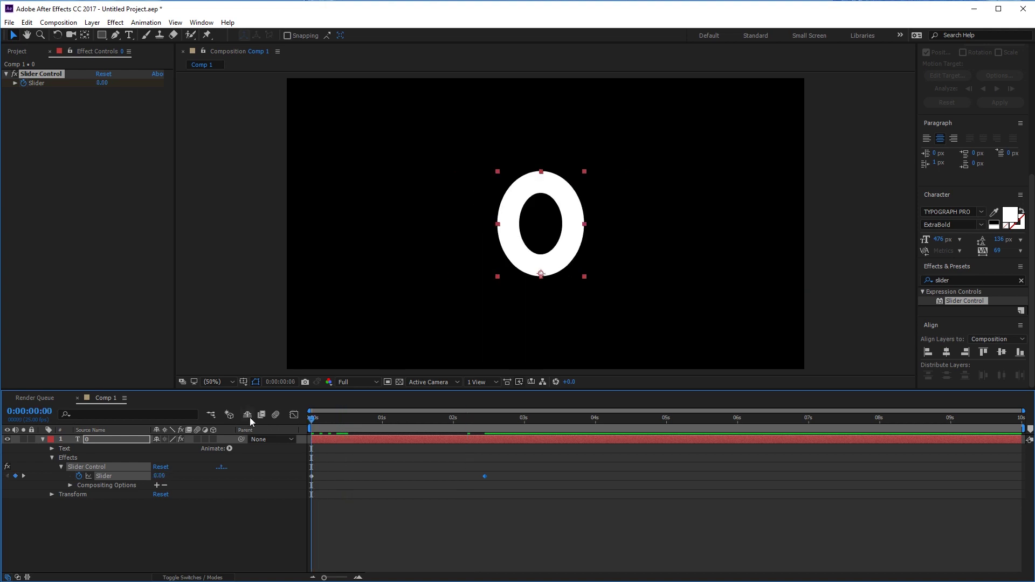
key("space")
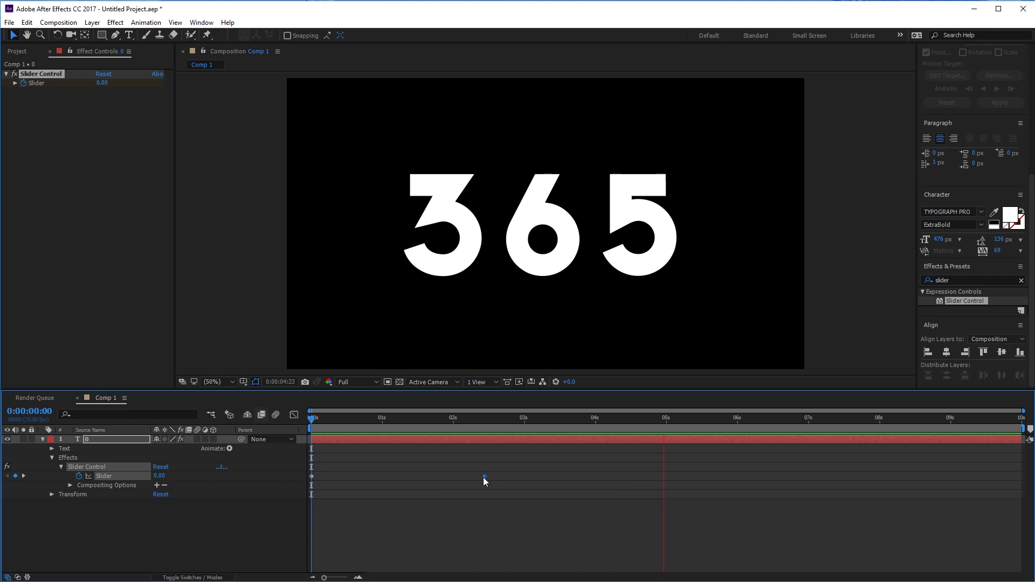
- Shift the 365 keyframe to about three seconds and preview the count again
left_click_drag(483, 478, 526, 476)
key("space")
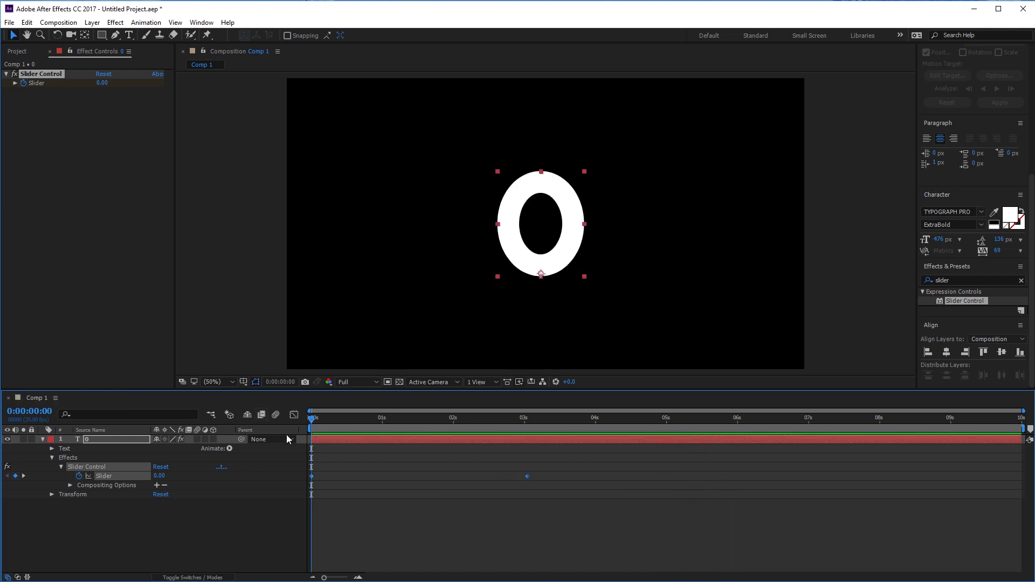
key("space")
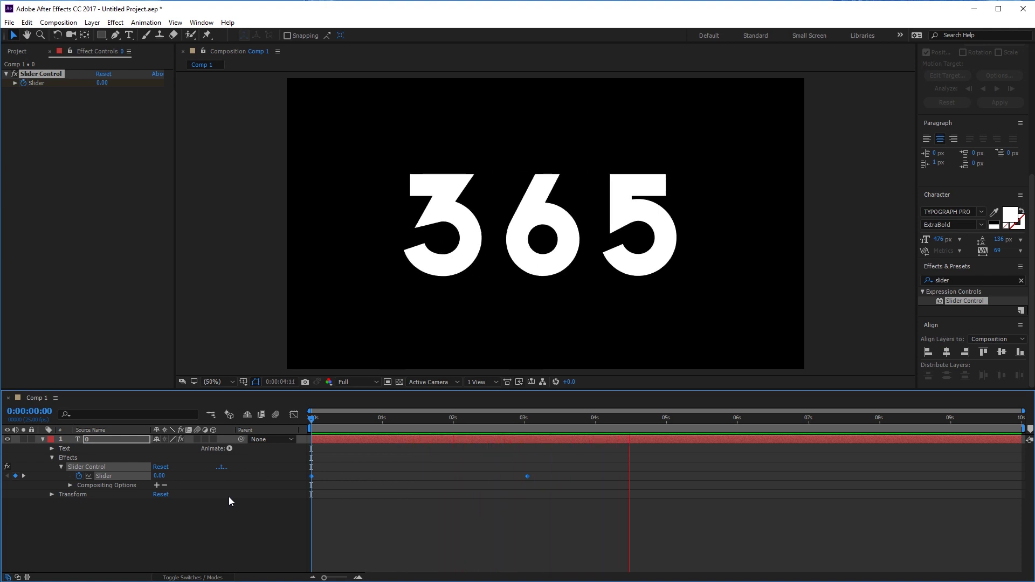
left_click(336, 420)
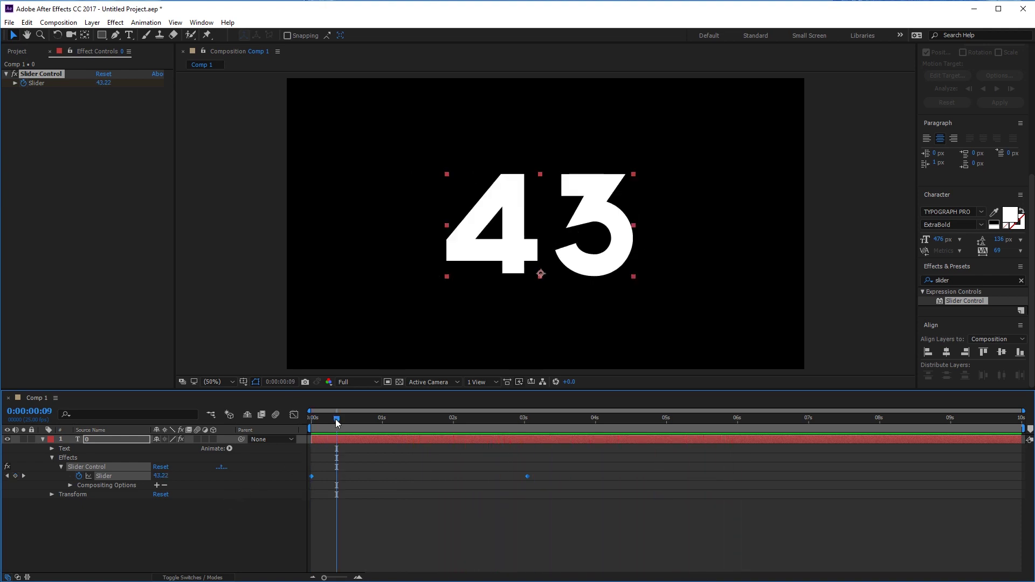
- Queue Comp 1 as RGB+Alpha AVI output, start rendering Comp 1.avi, then pause
left_click(57, 22)
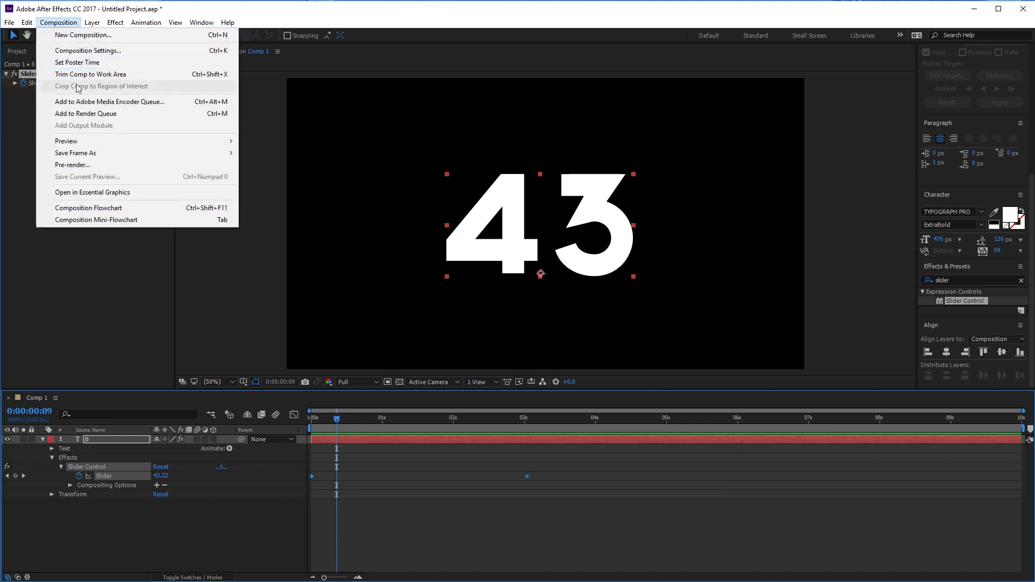
left_click(80, 116)
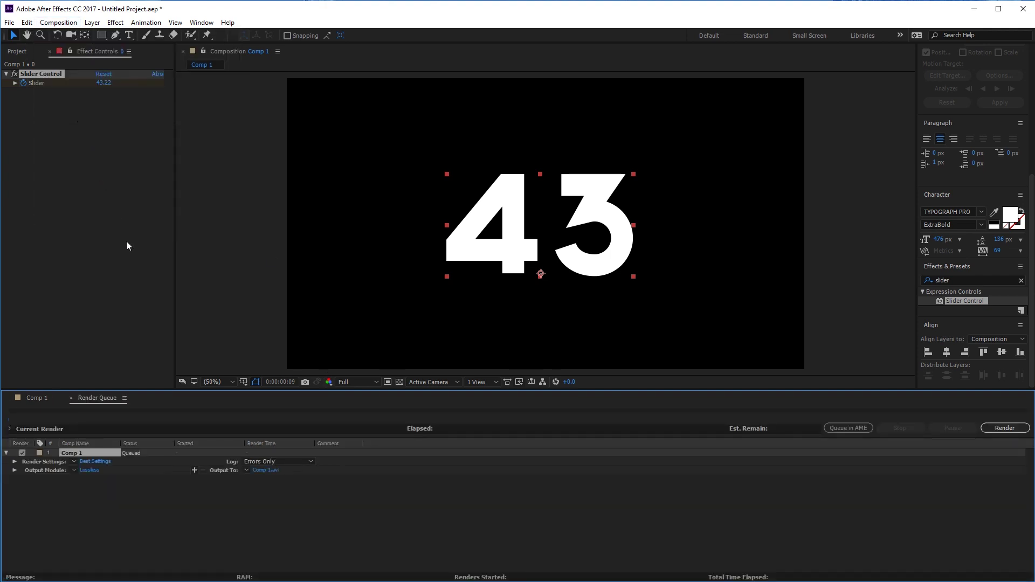
left_click(91, 470)
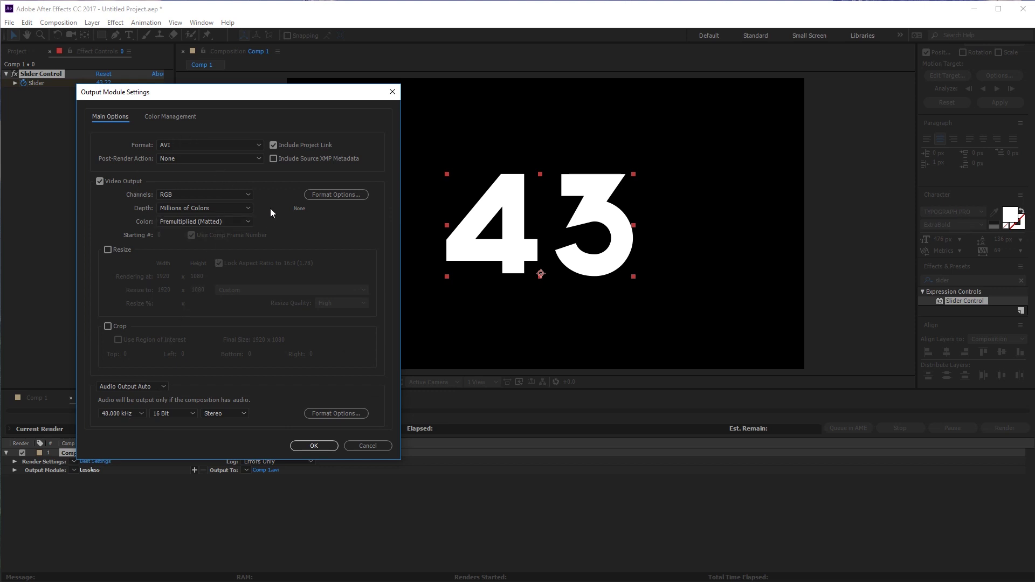
left_click(244, 195)
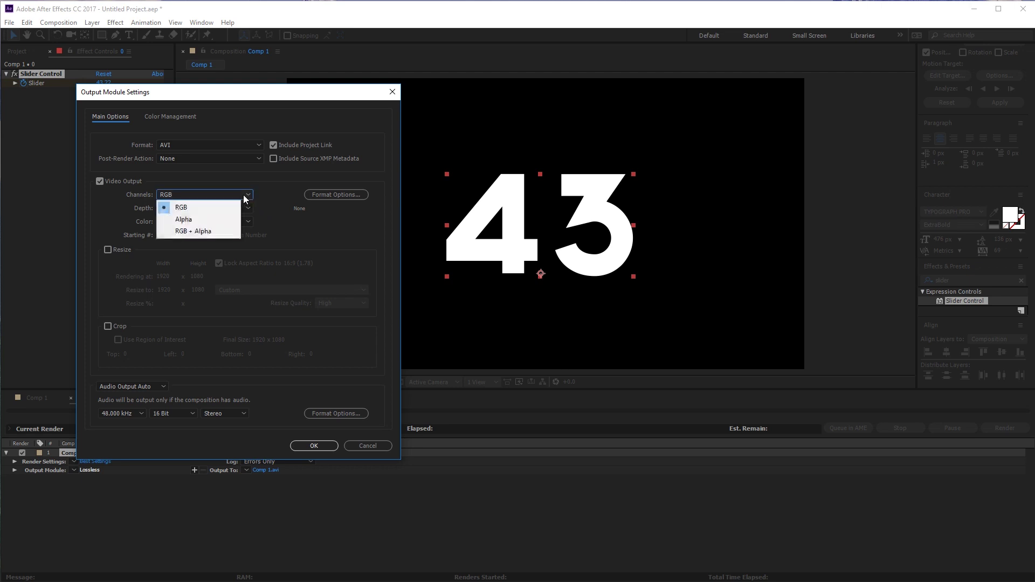
left_click(228, 231)
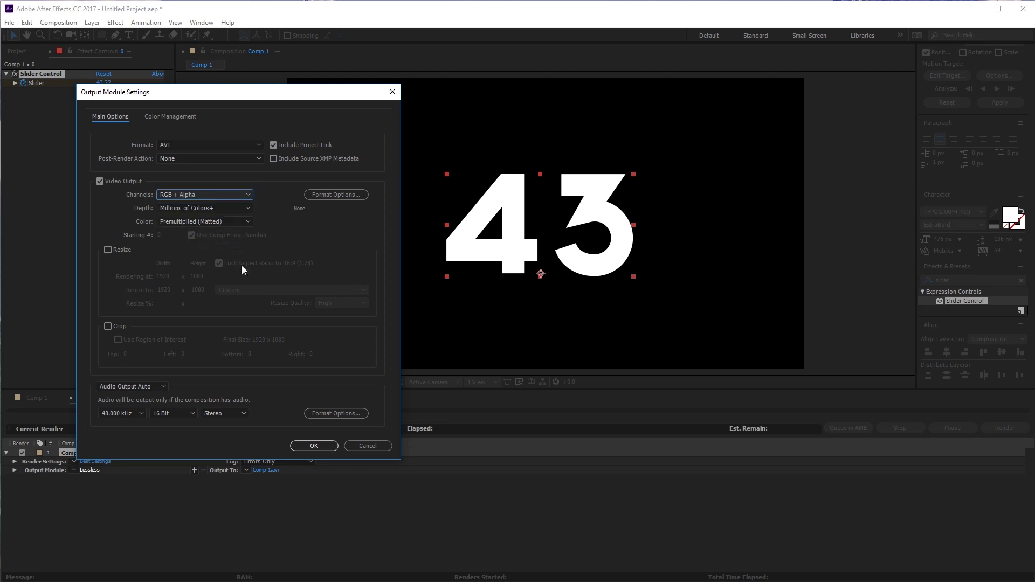
left_click(311, 444)
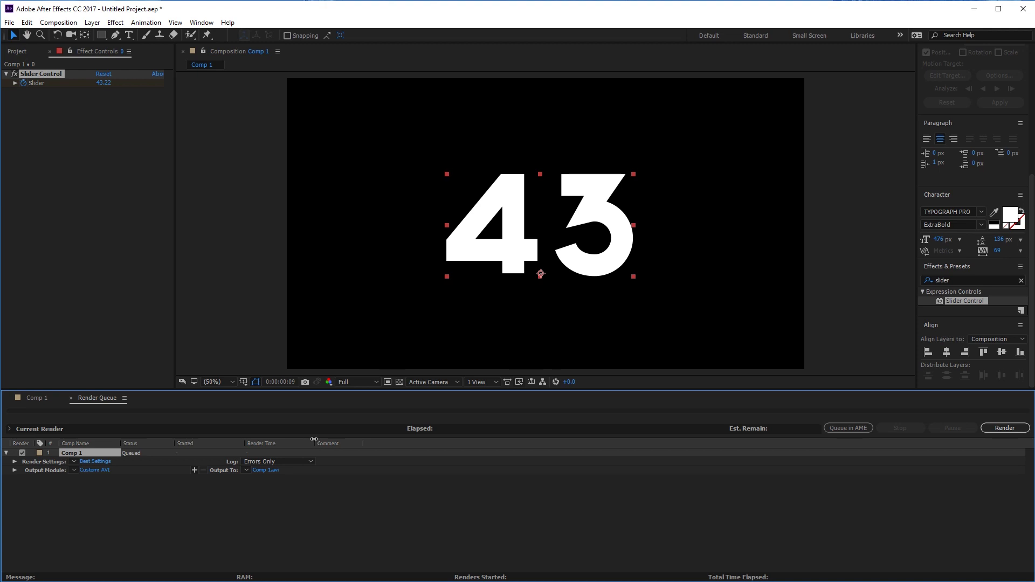
left_click(1004, 428)
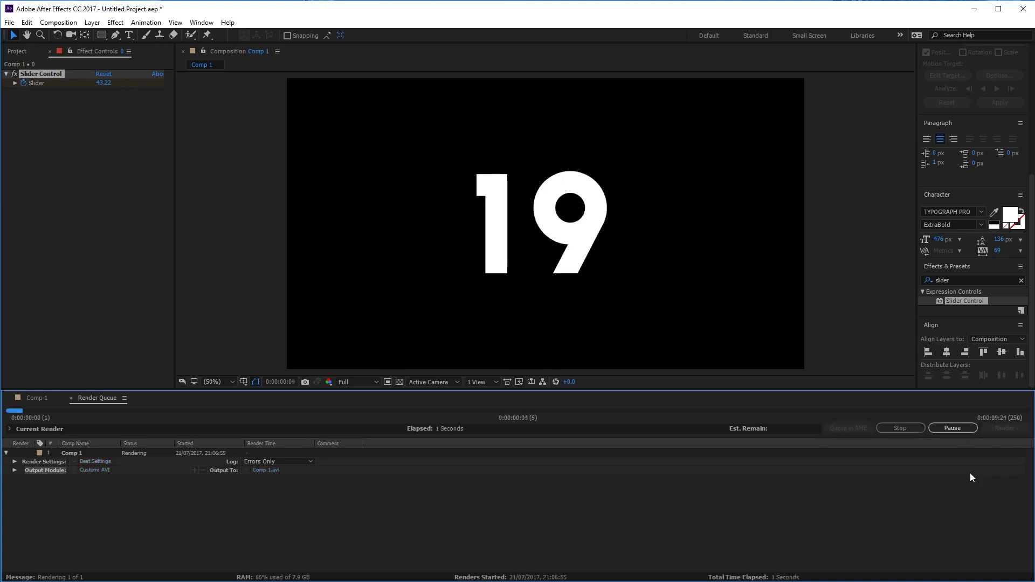
left_click(953, 428)
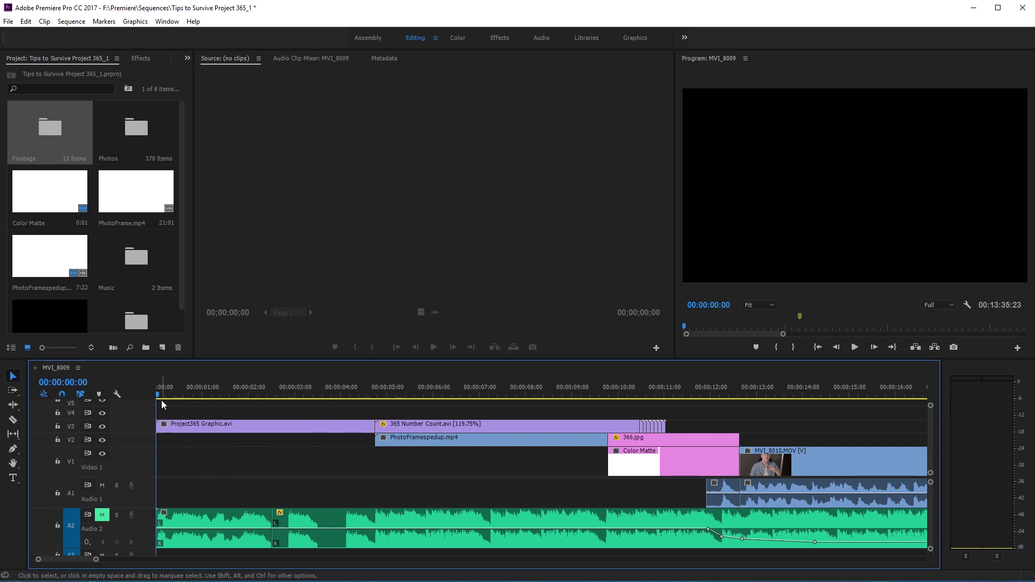
- Play the sequence and toggle the V3 counter track off and back on to compare
left_click_drag(172, 397, 377, 391)
left_click(855, 348)
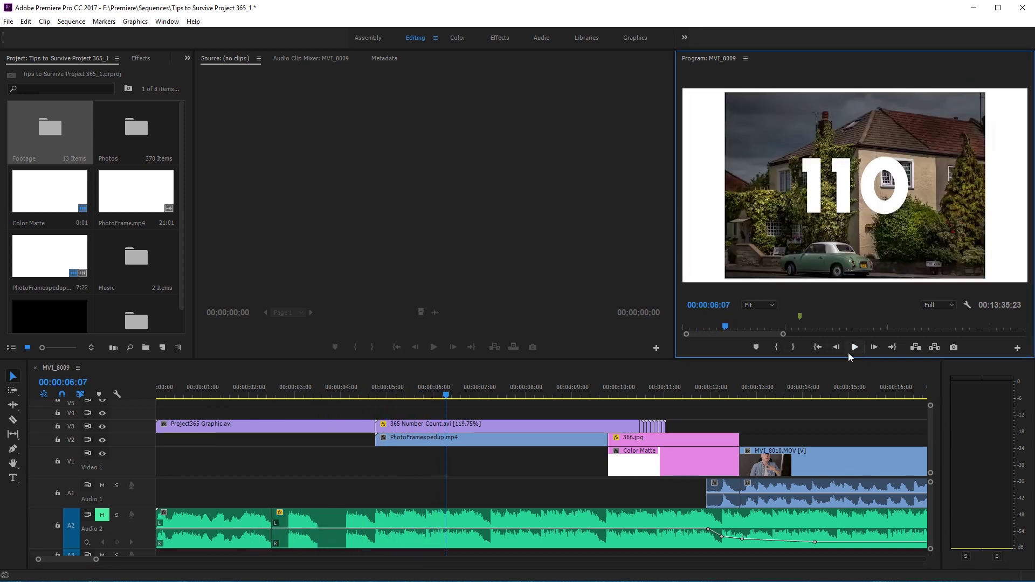
left_click(102, 427)
left_click(102, 427)
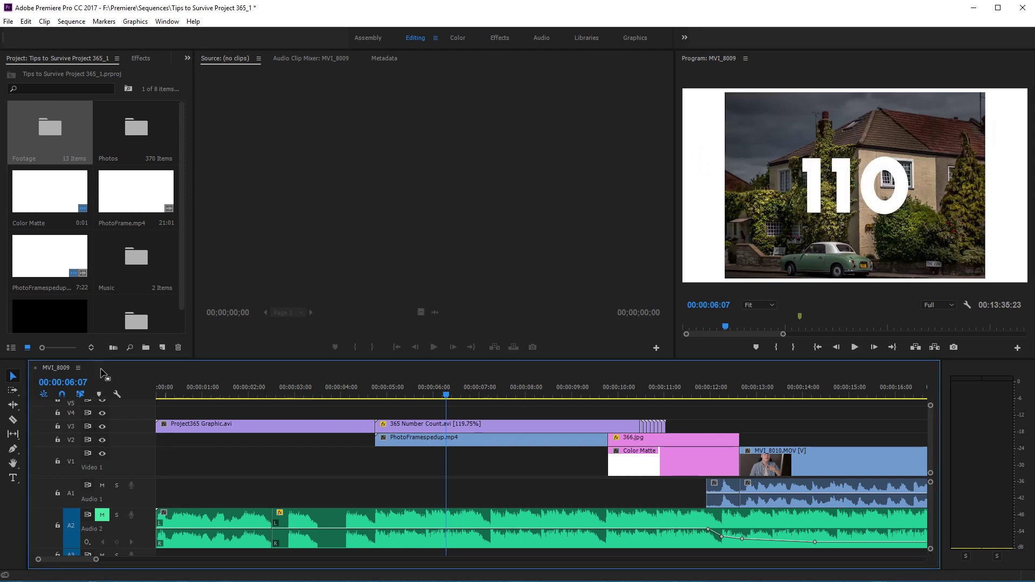
- Load 365 Number Count.avi from the Footage bin into the Source monitor and scrub to 195
double_click(62, 130)
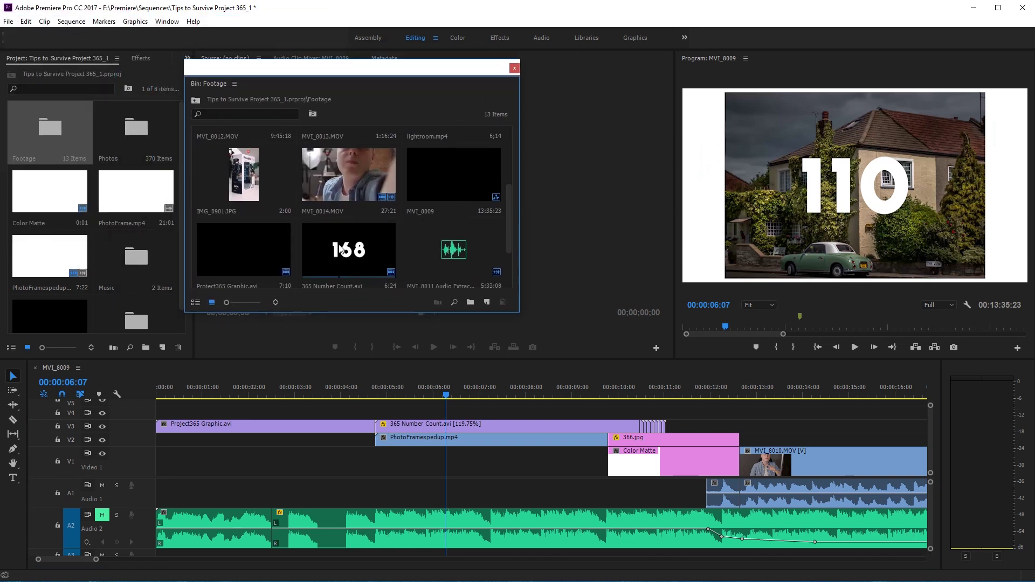
double_click(349, 258)
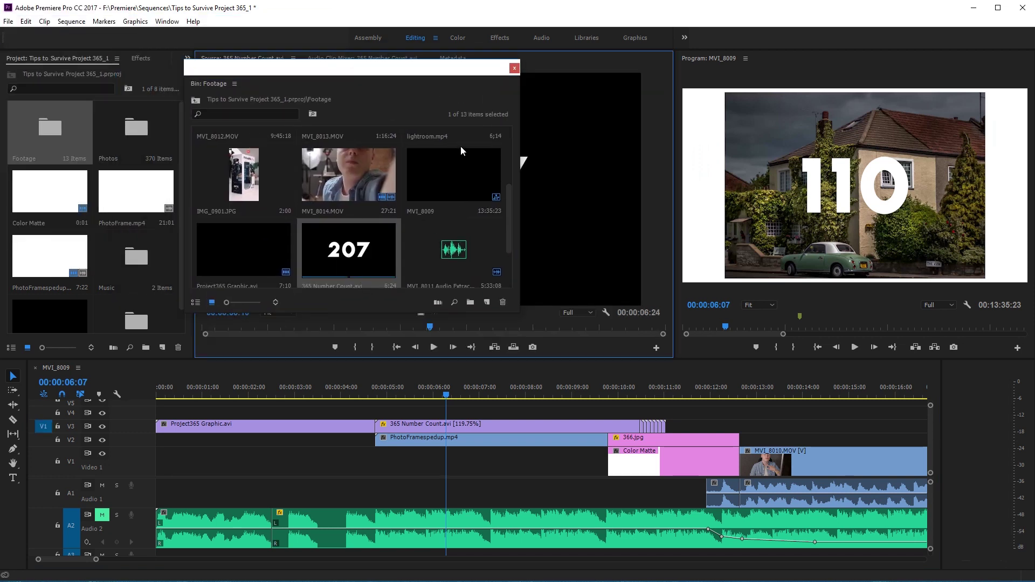
left_click(515, 68)
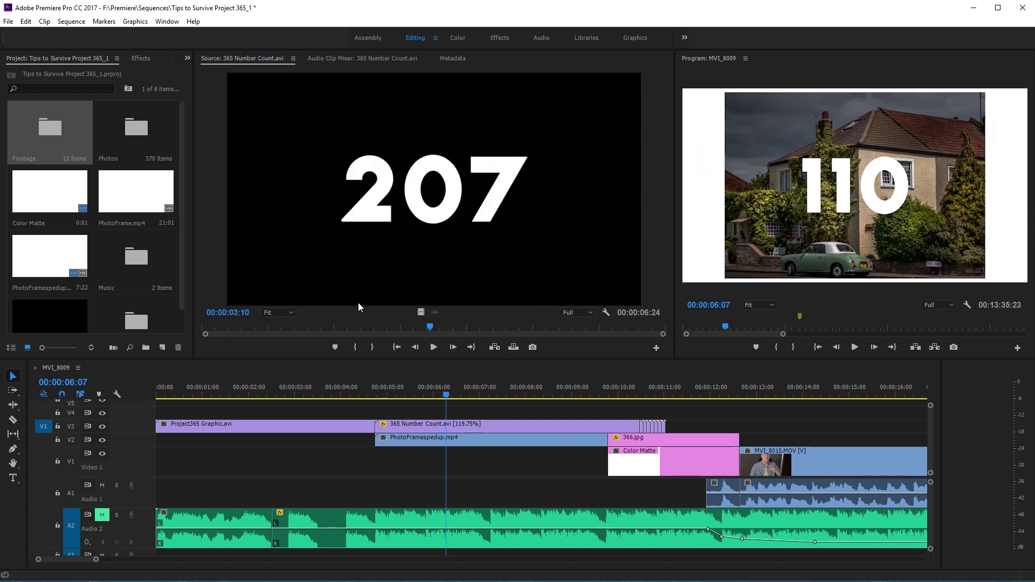
left_click_drag(345, 326, 415, 327)
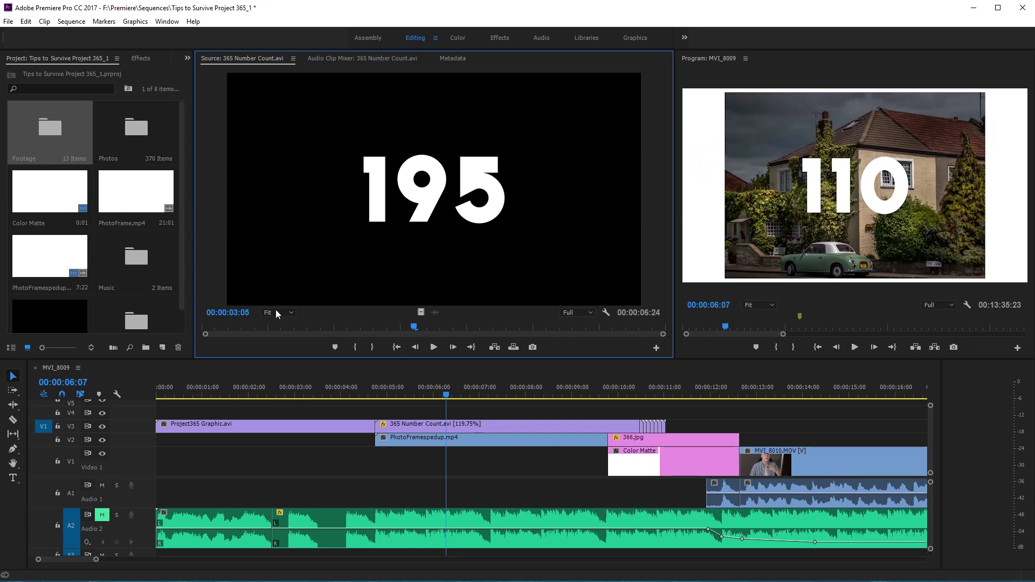
left_click(426, 397)
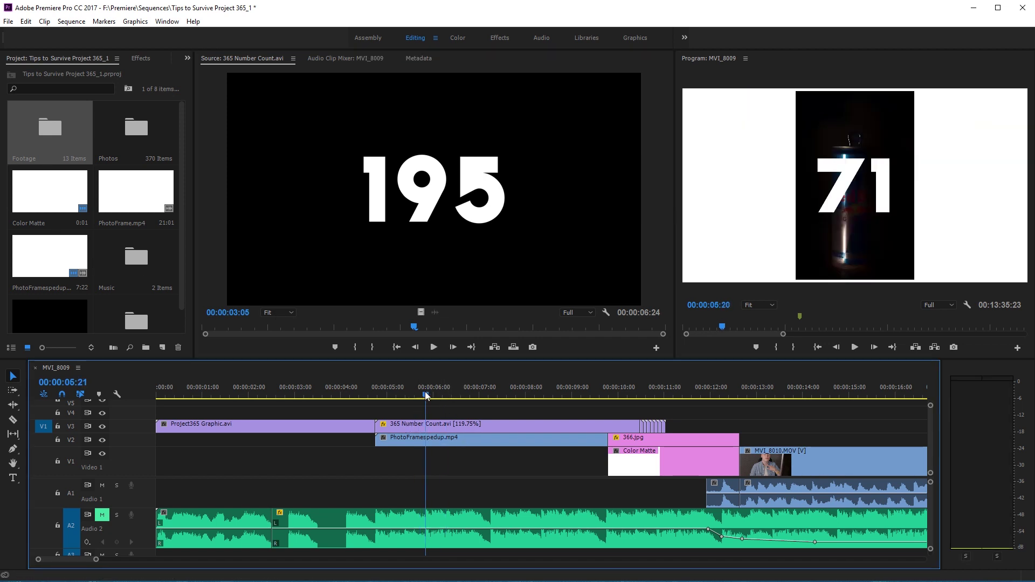
left_click_drag(426, 396, 507, 400)
left_click(448, 441)
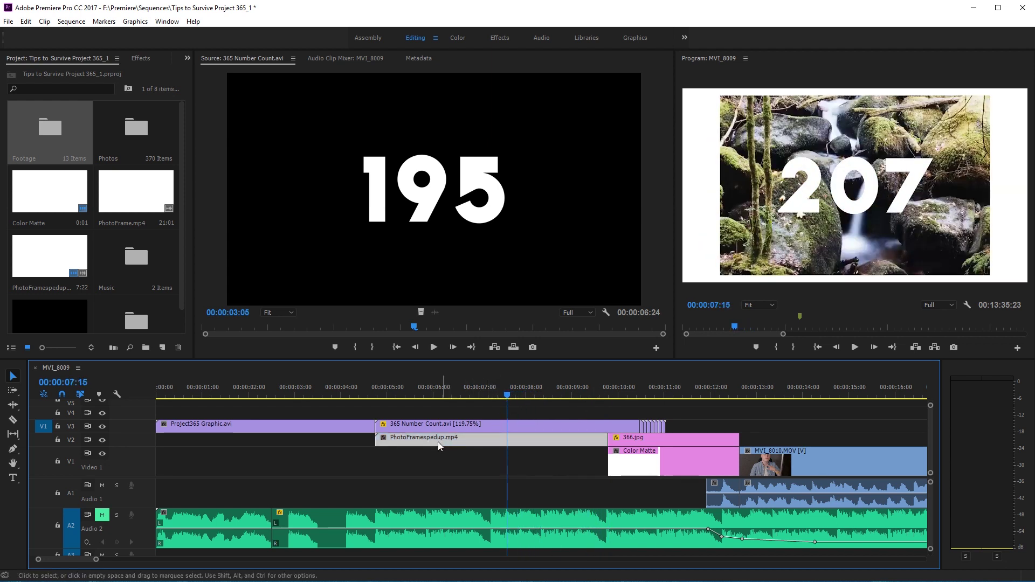
left_click(102, 426)
left_click(433, 388)
left_click_drag(433, 388, 399, 388)
key("space")
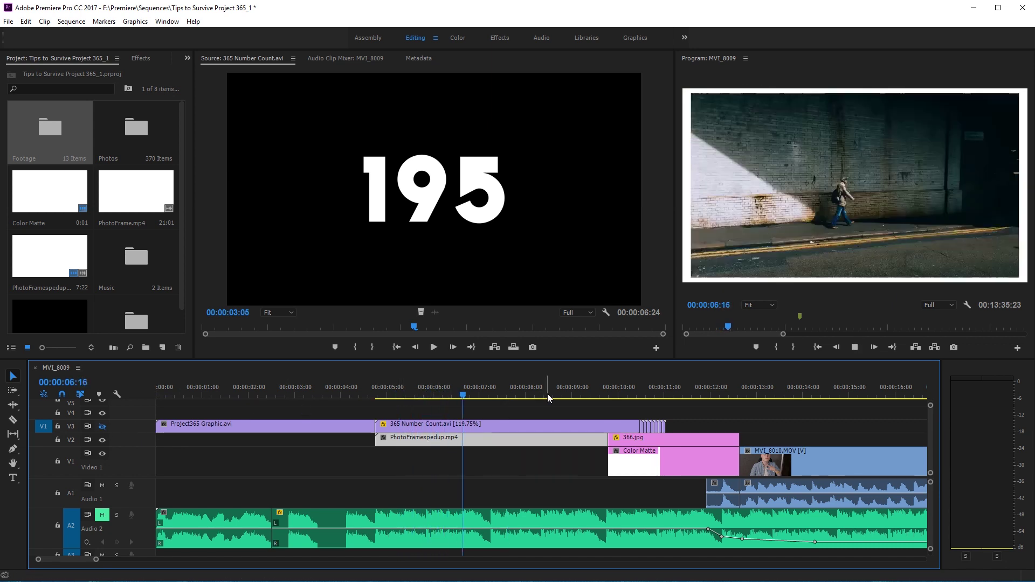
left_click(515, 393)
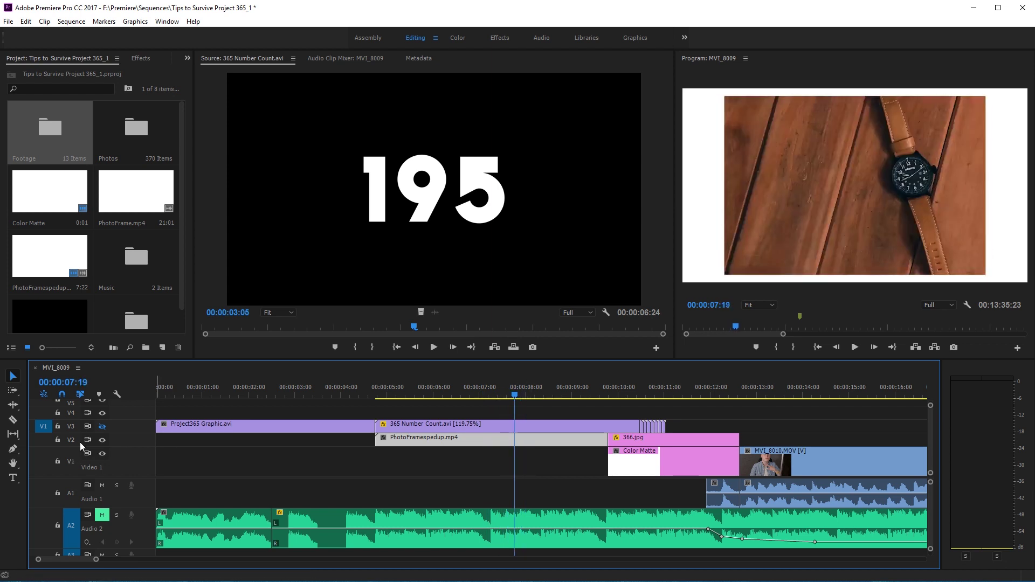
left_click(647, 393)
key("equal")
key("equal")
key("equal")
key("equal")
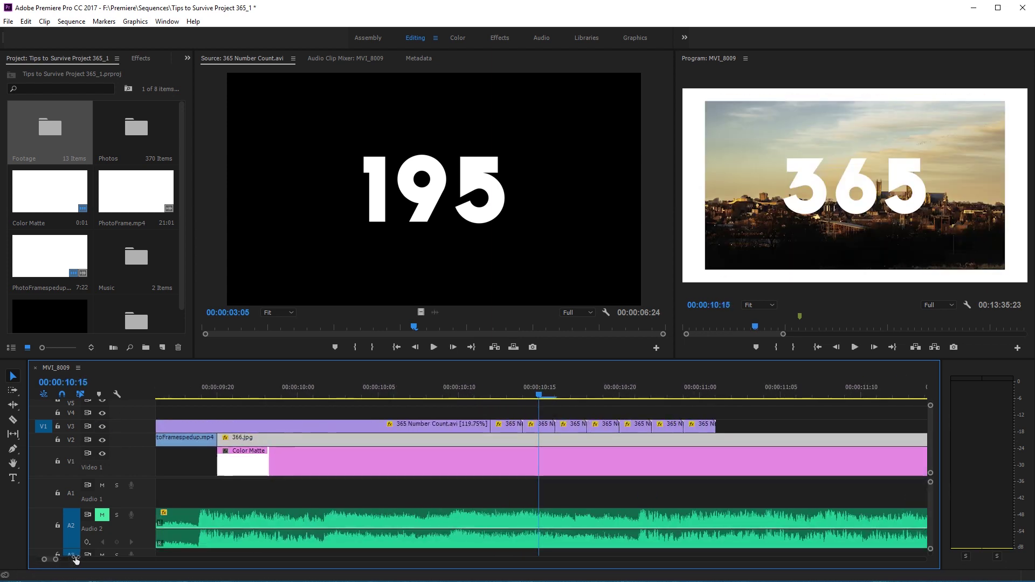
left_click(521, 429)
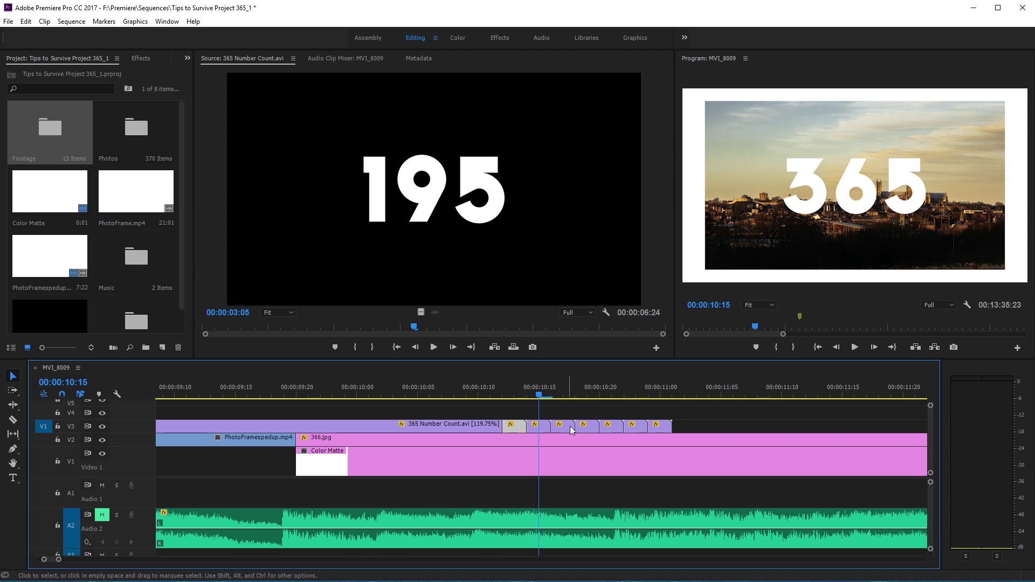
left_click(639, 391)
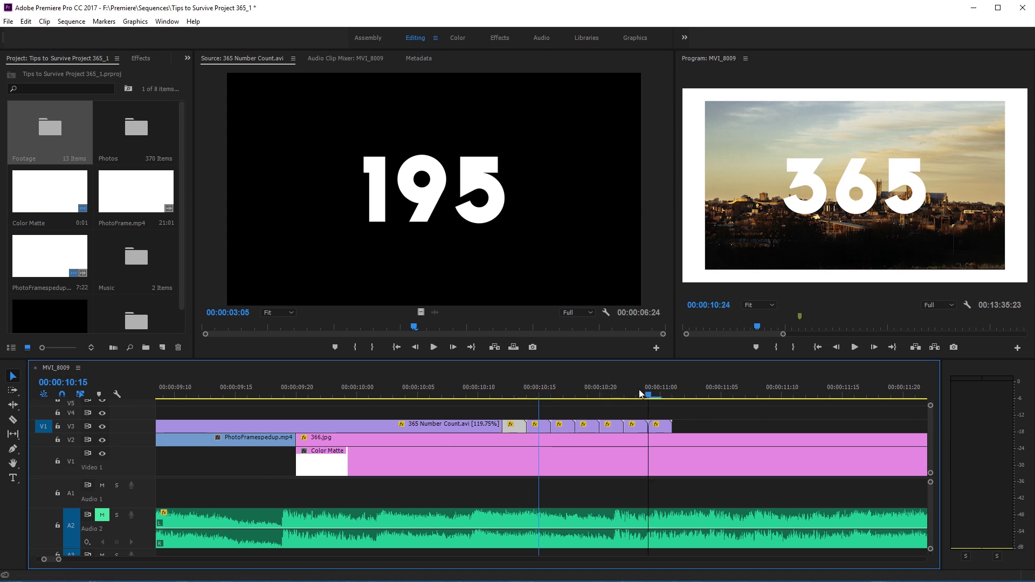
key("Right")
key("Right")
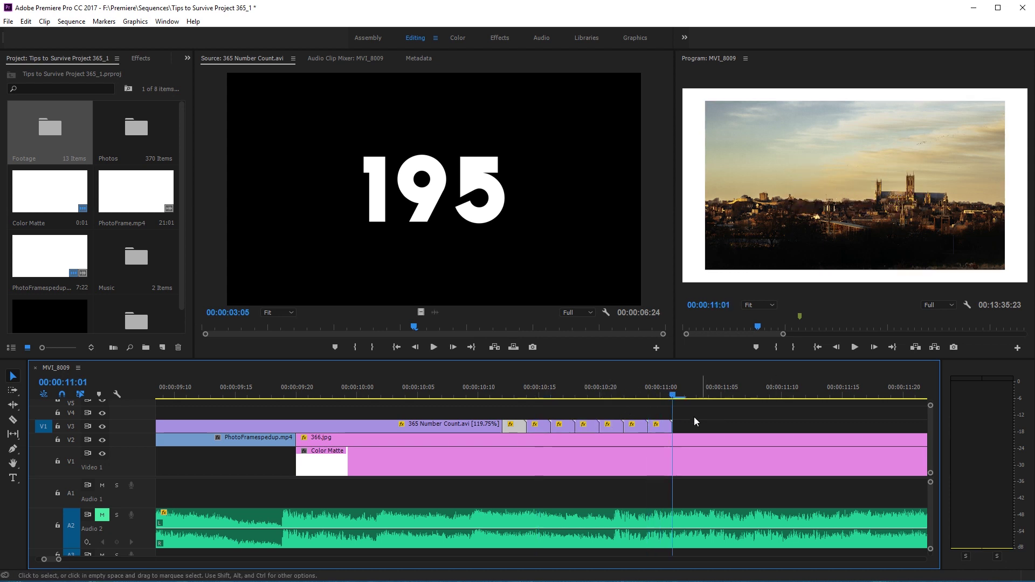
key("minus")
key("minus")
key("minus")
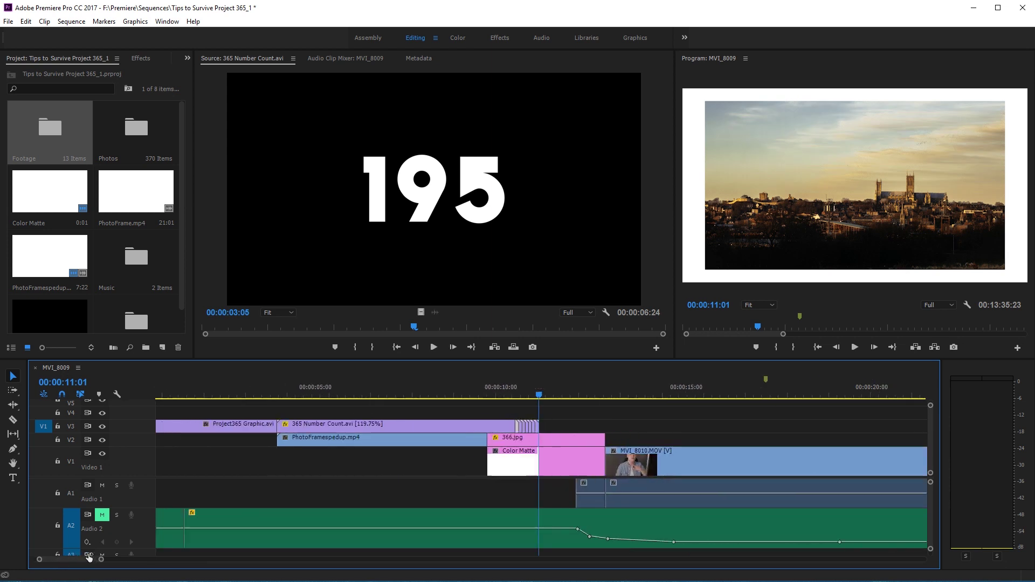
left_click(322, 395)
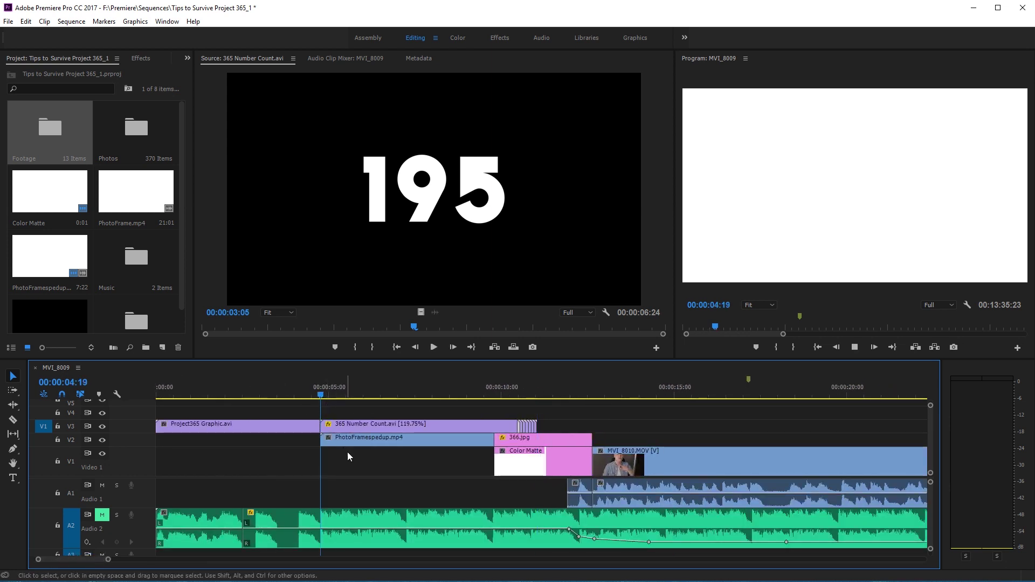
key("space")
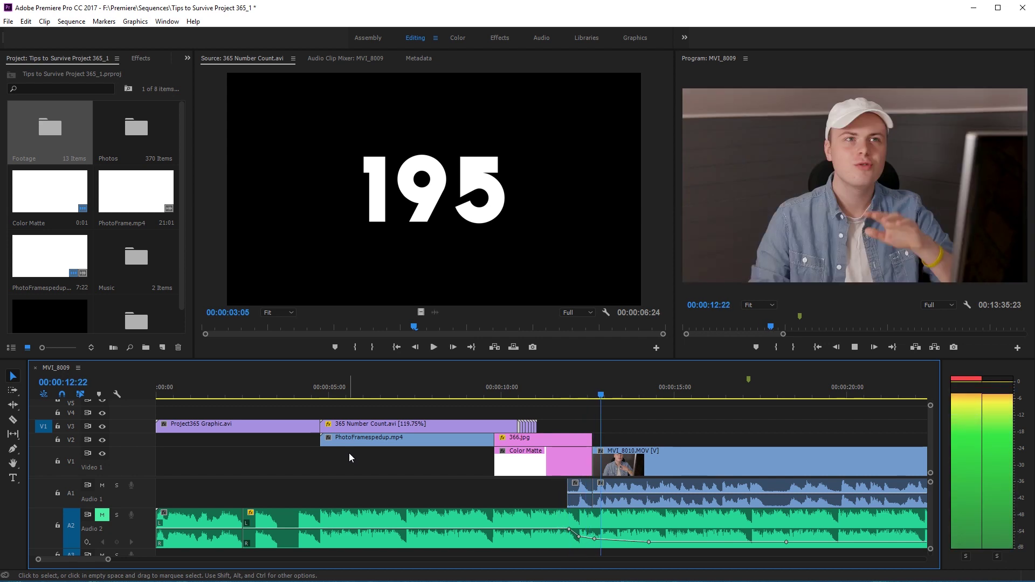
key("space")
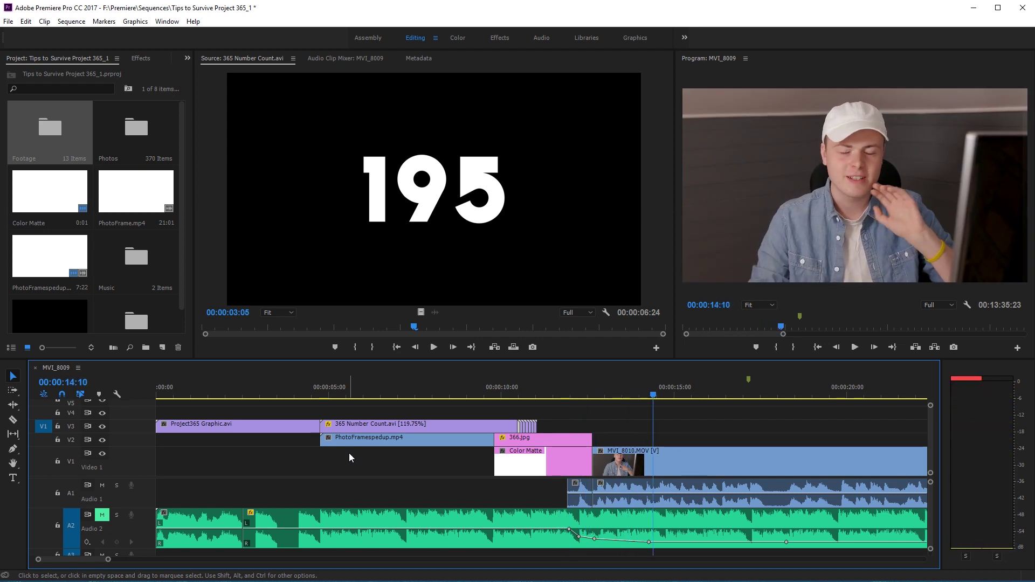
left_click(399, 395)
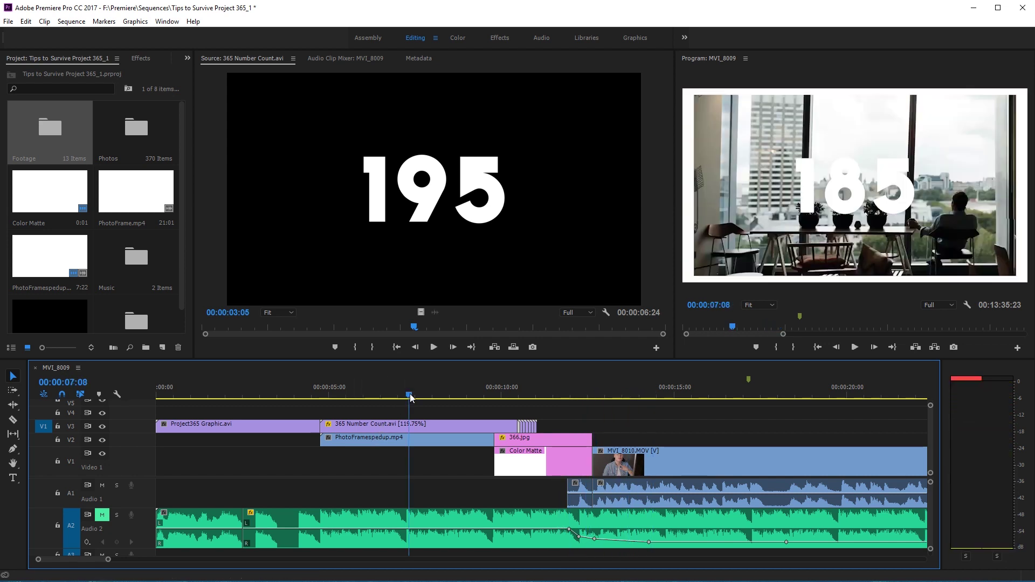